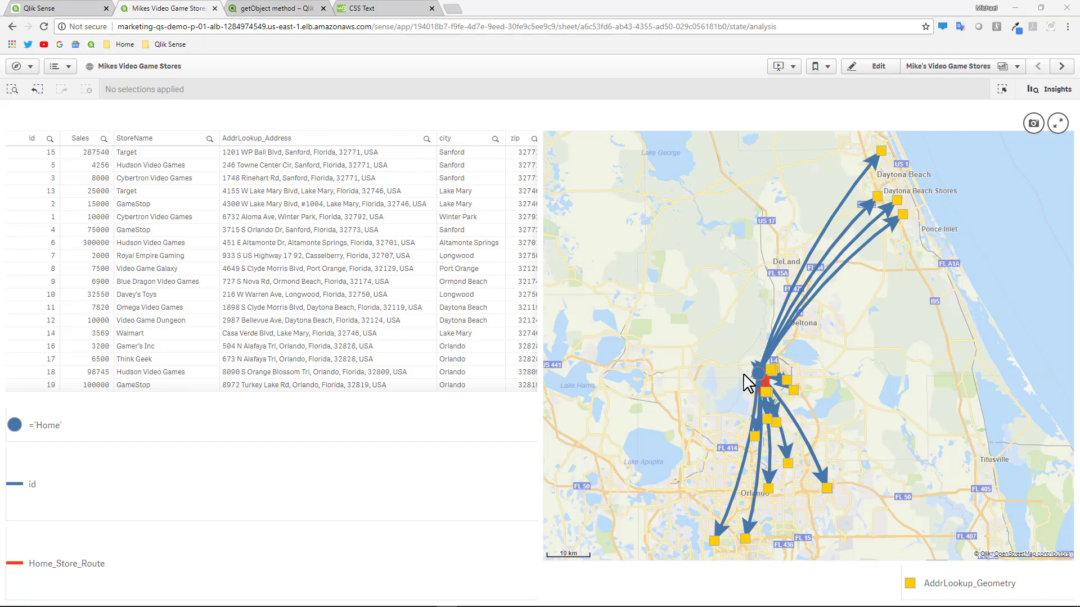
Step: Add the Sales field to the store table as a new column and move it to the front
click(877, 70)
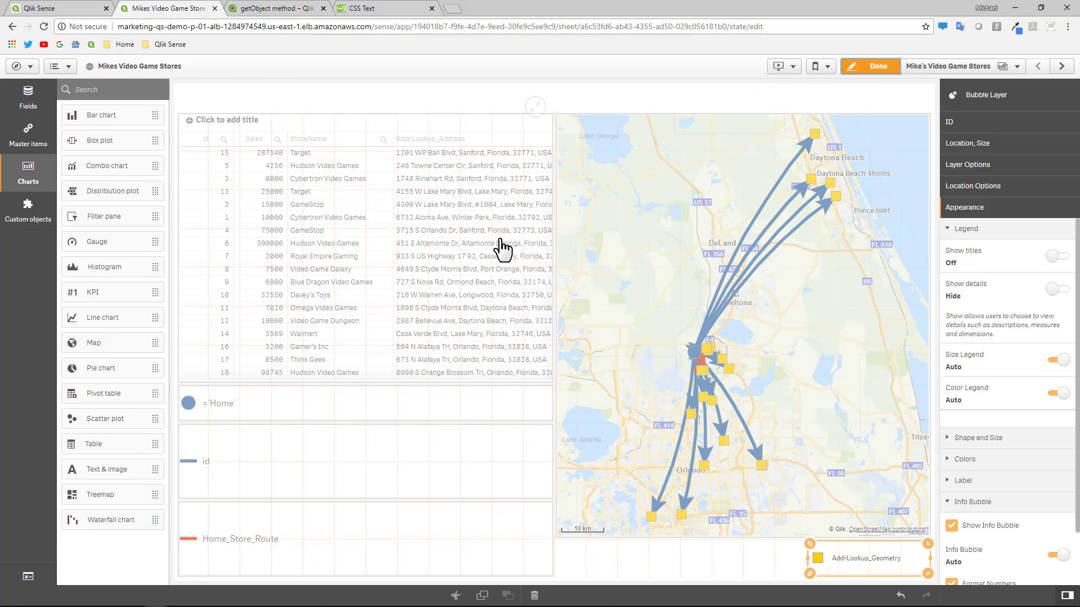
click(506, 258)
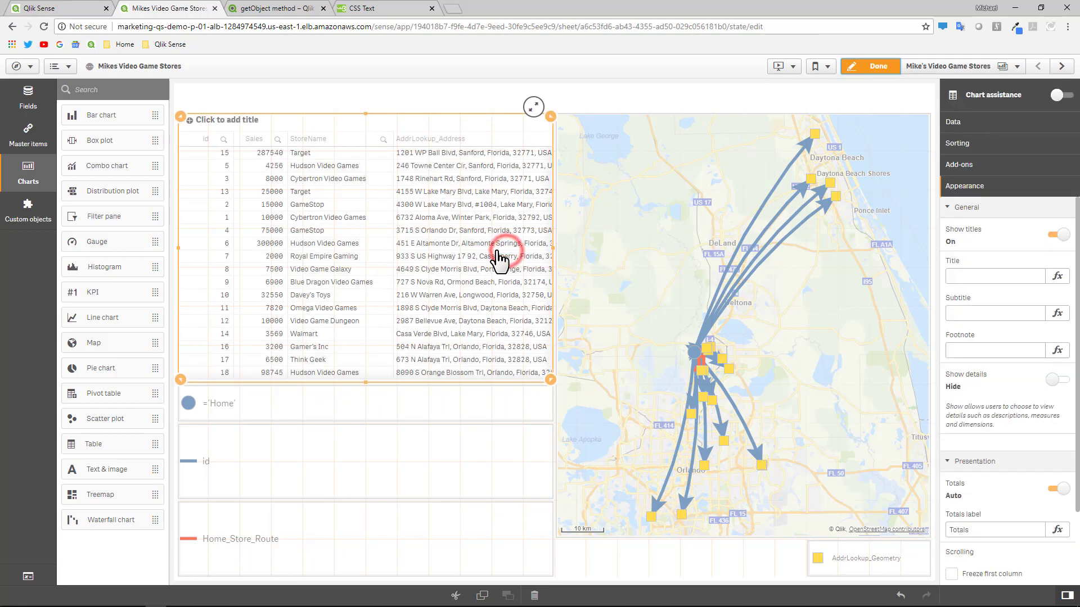
click(29, 100)
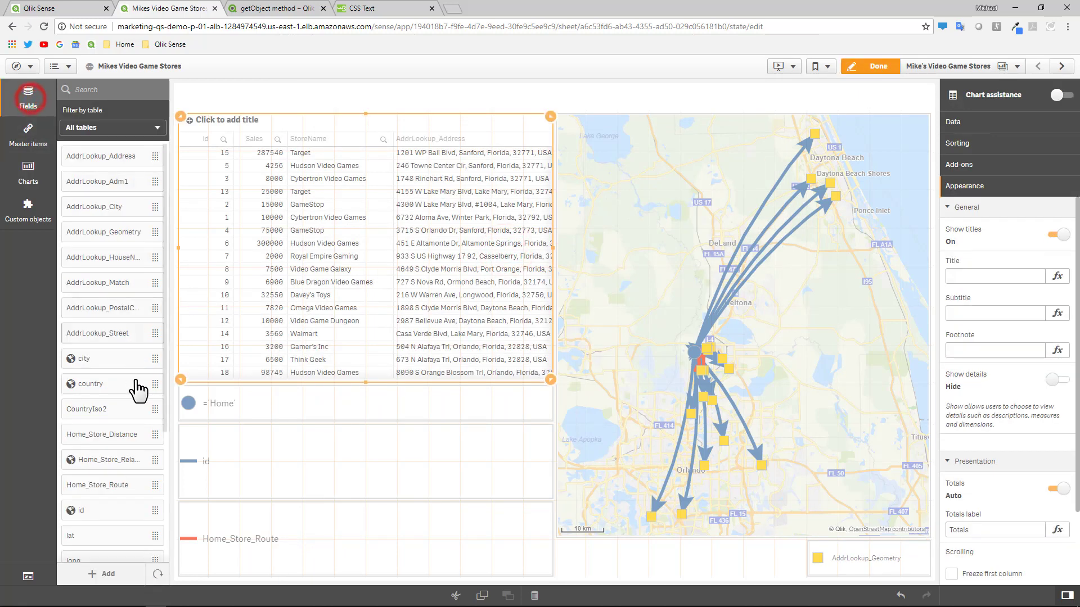
scroll(117, 450, down, 5)
drag(77, 441, 349, 246)
click(344, 216)
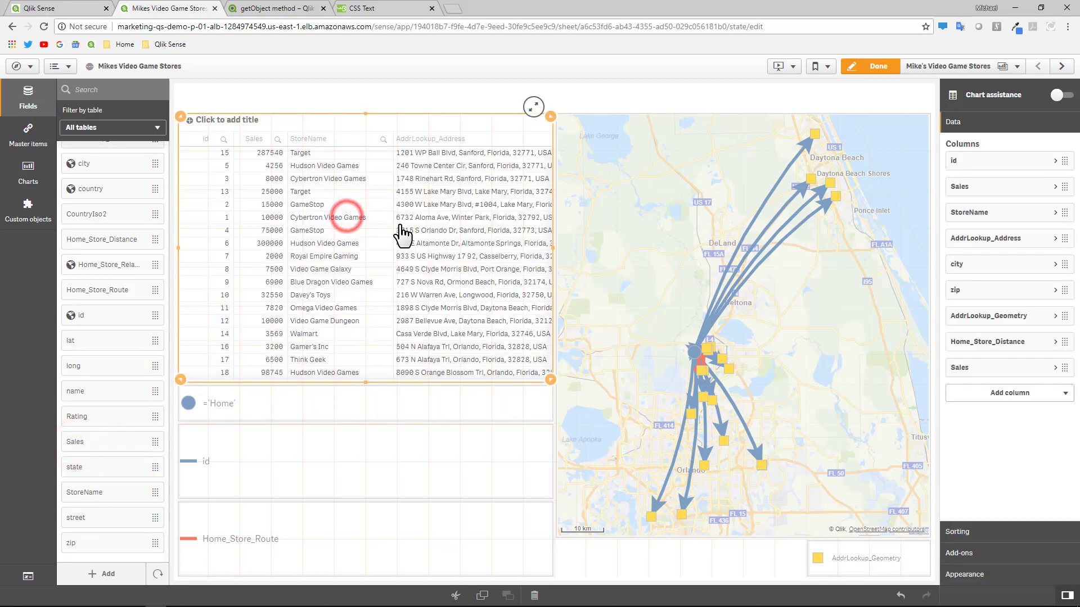
drag(965, 368, 955, 167)
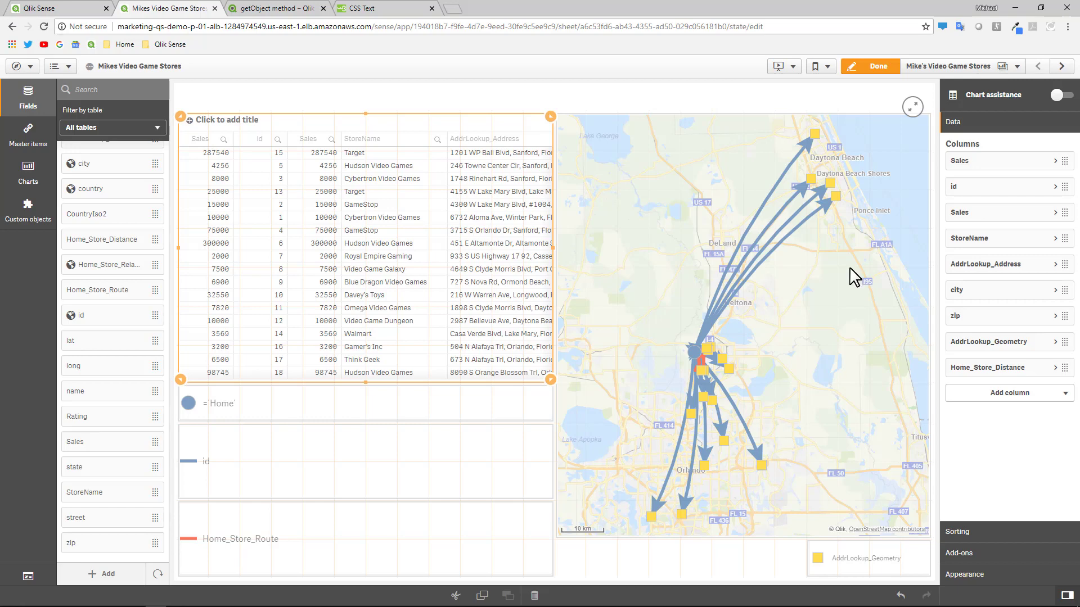
Step: Switch the map bubble layer's Info Bubble from Auto to Custom under Appearance
click(875, 67)
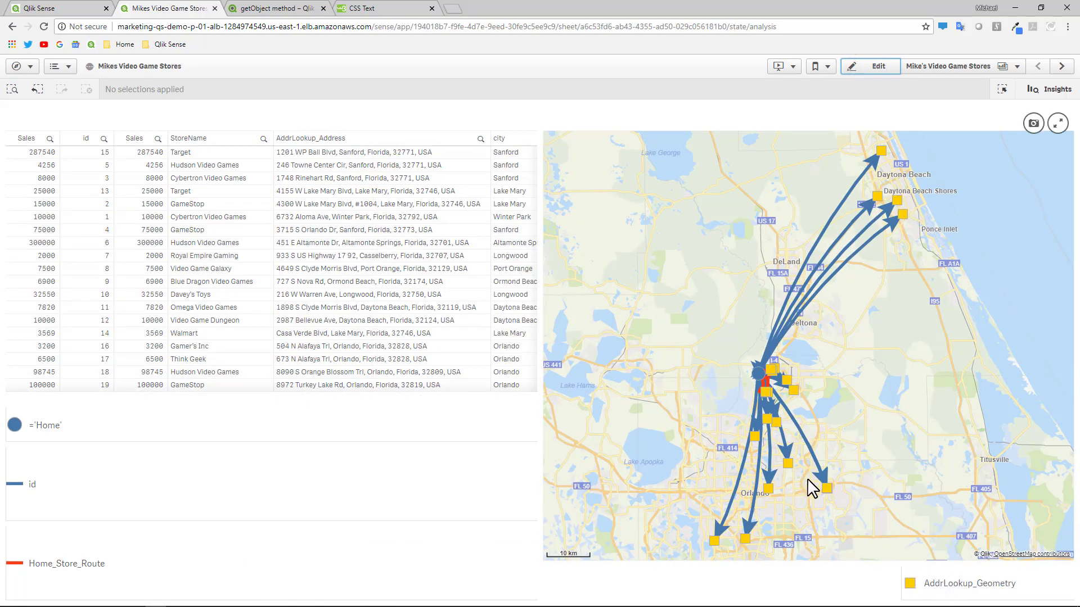
mouse_move(792, 479)
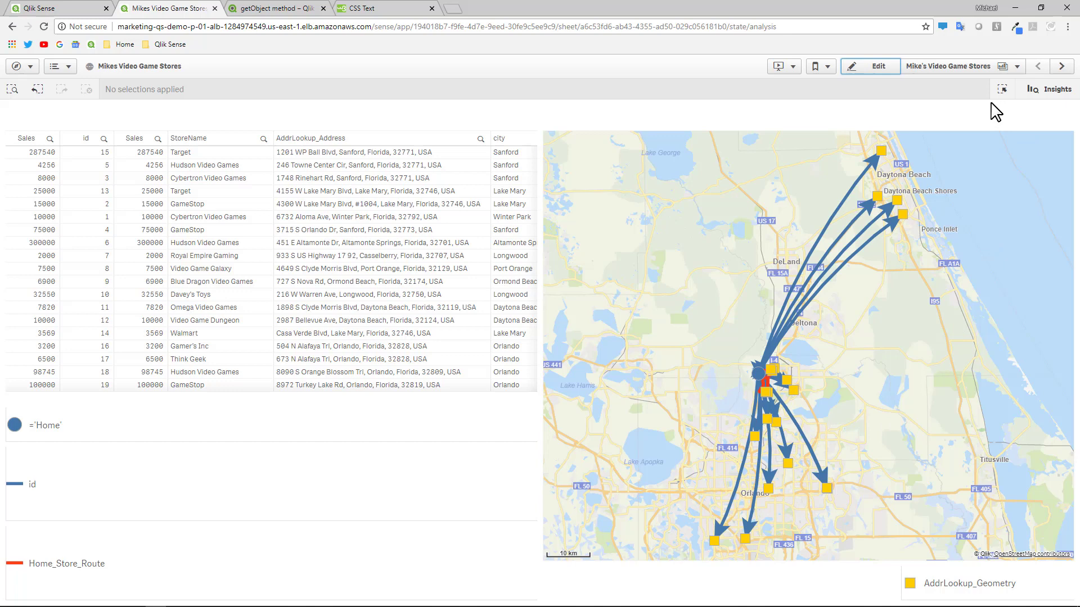
click(881, 71)
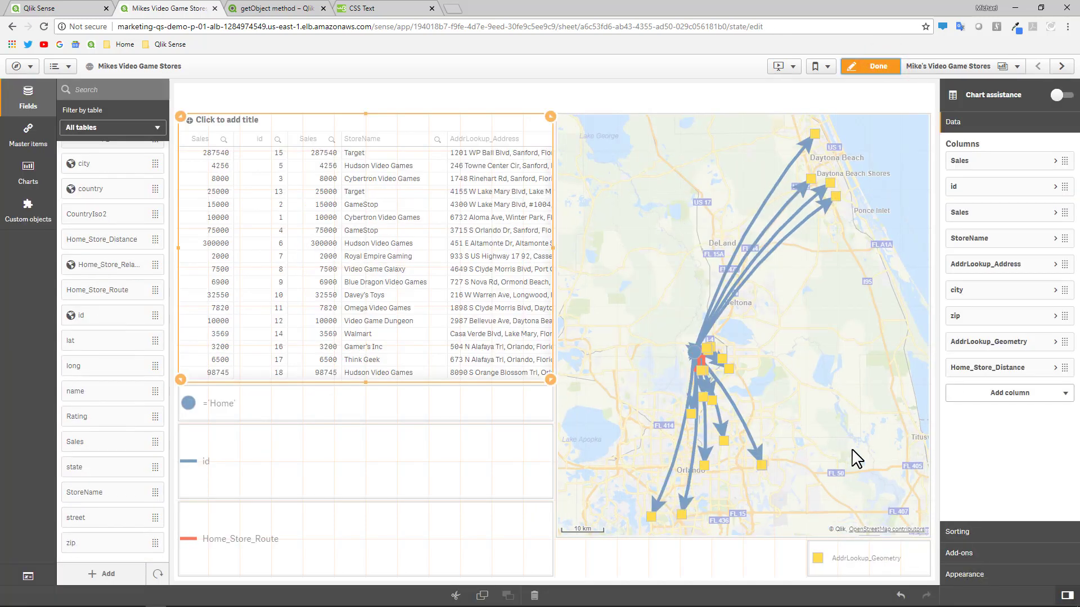
click(854, 558)
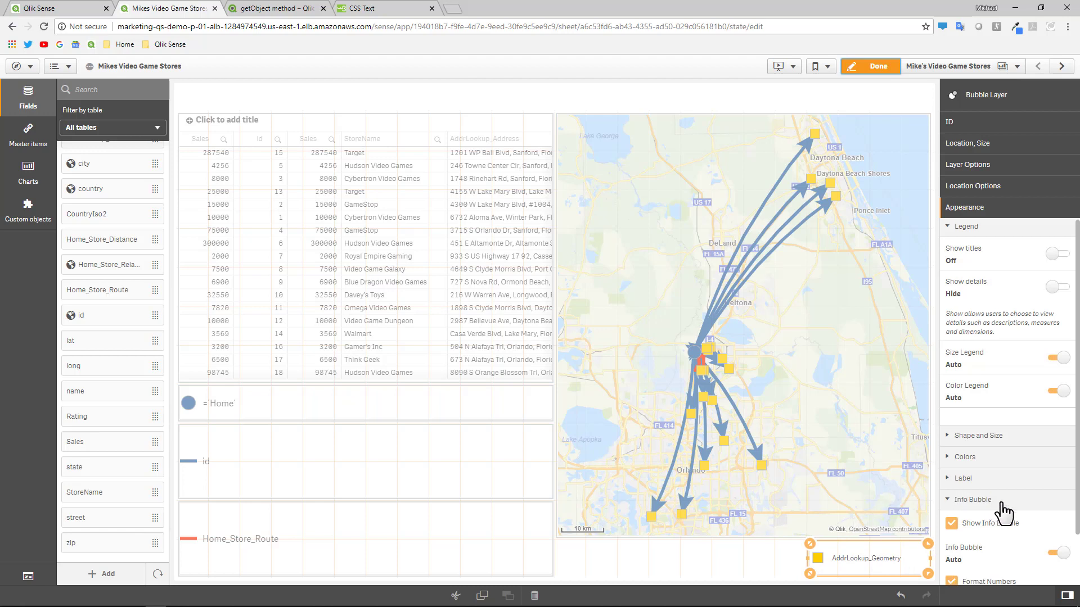
scroll(997, 489, down, 1)
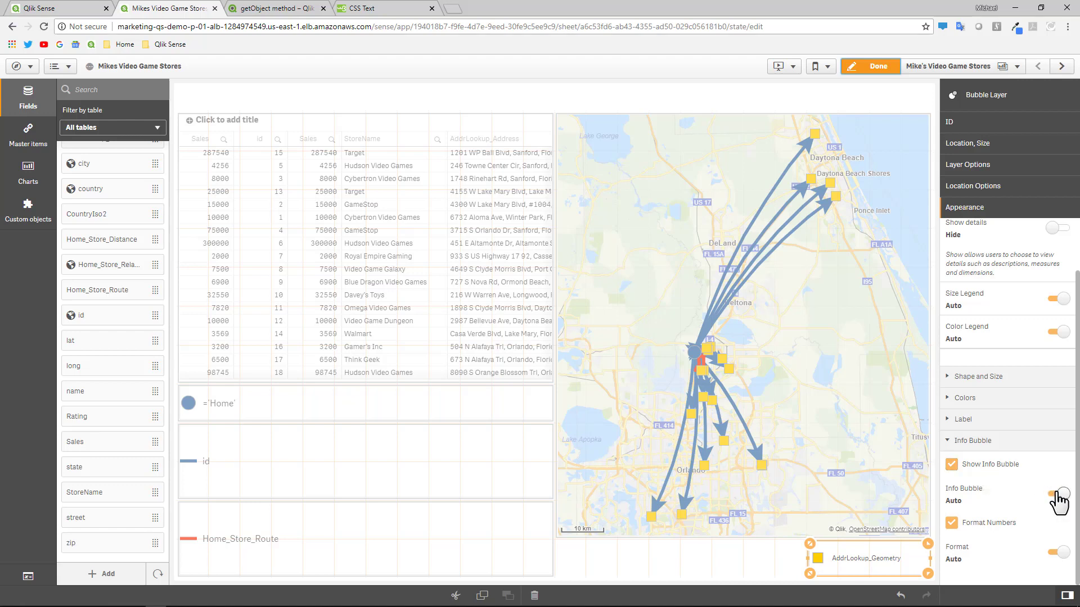
click(1059, 495)
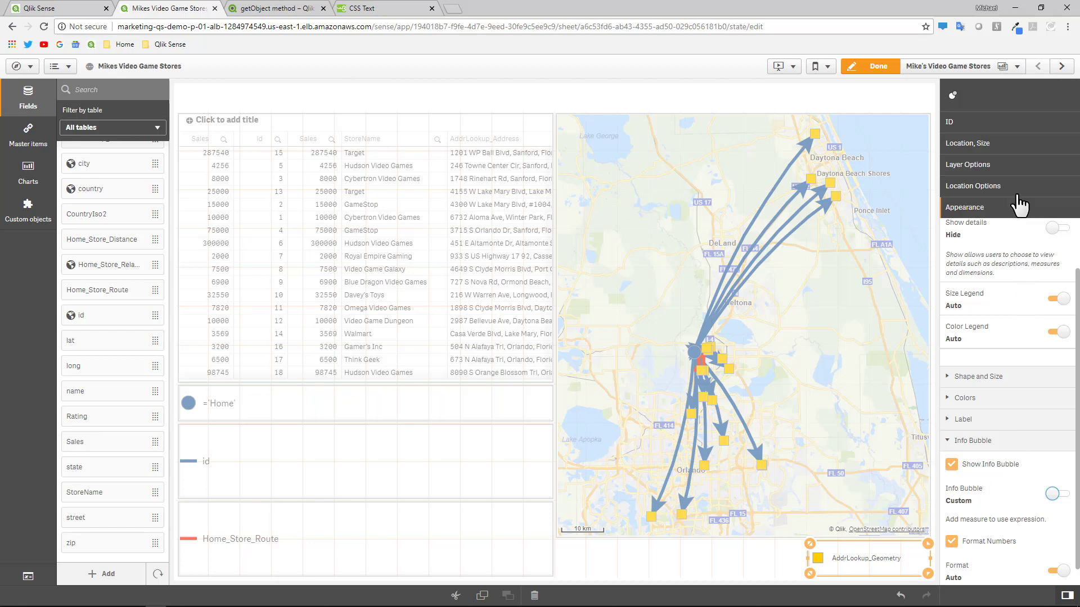
Step: Copy the AddrLookup_Geometry field name from the bubble layer's ID dimension
click(979, 122)
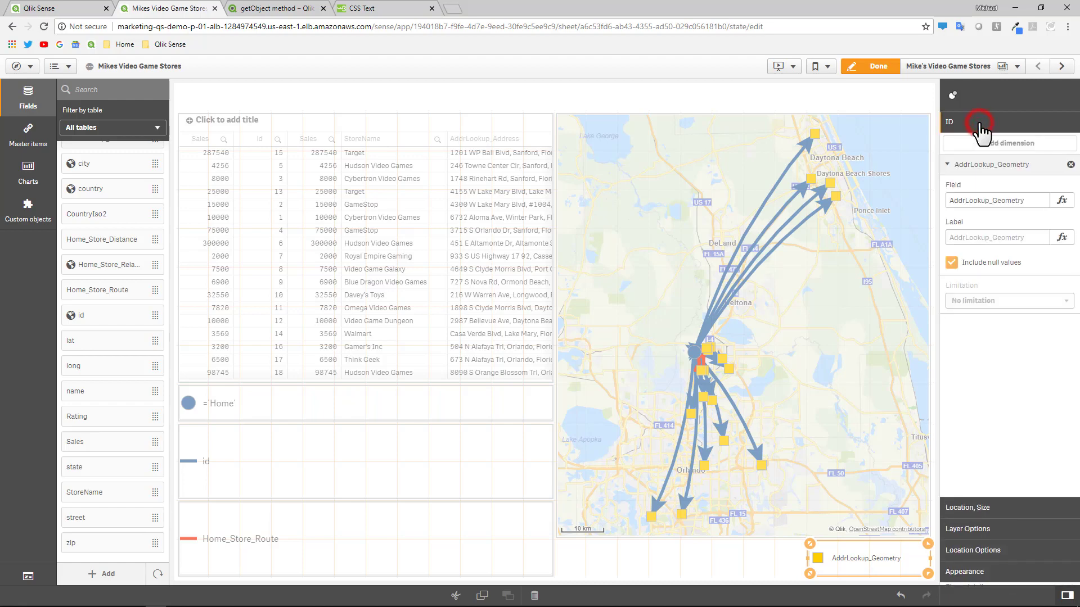
click(1034, 200)
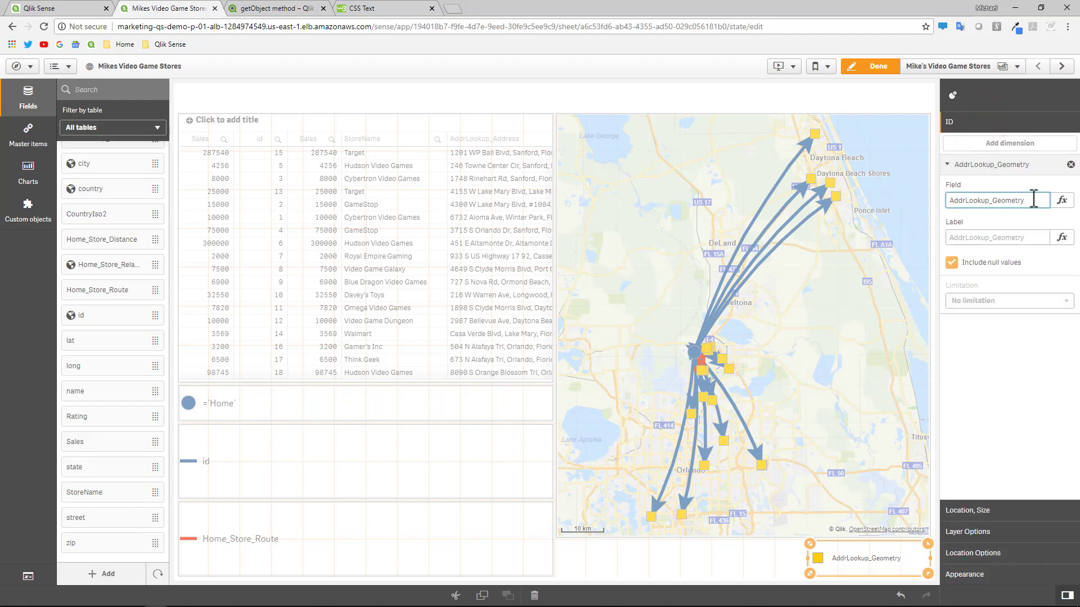
drag(1034, 200, 950, 199)
key(ctrl+c)
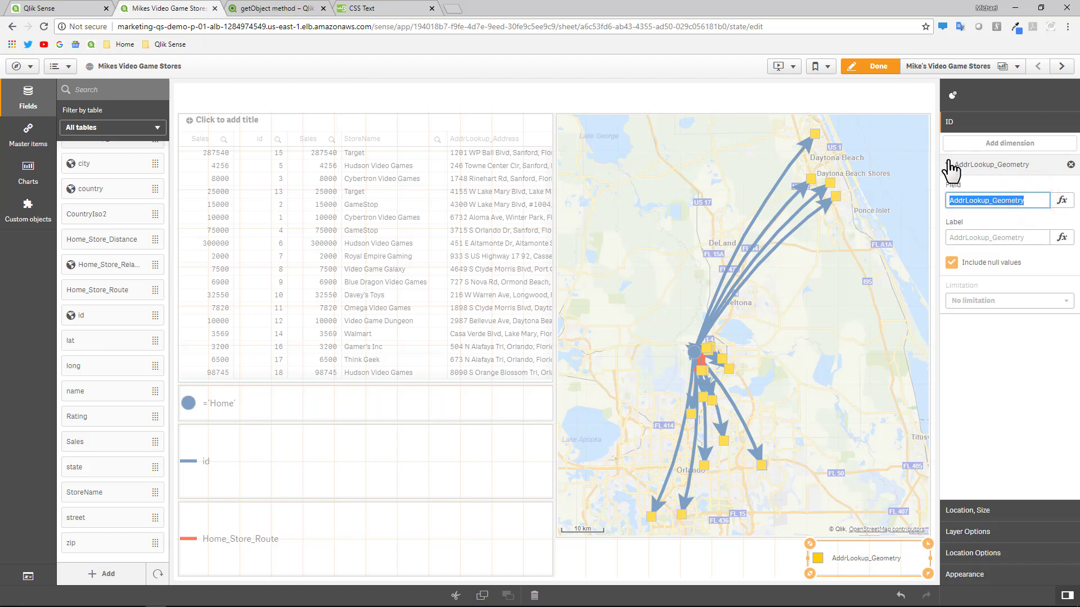
click(947, 164)
Step: Add the measure only(AddrLookup_Geometry) under the bubble layer's Location, Size settings
click(967, 511)
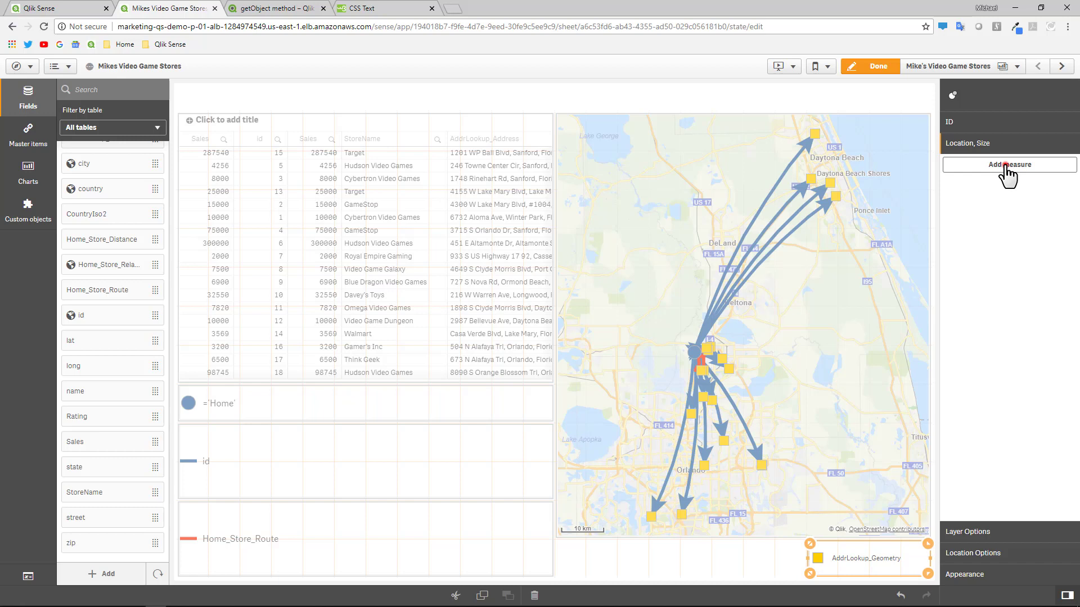
click(1005, 165)
key(ctrl+v)
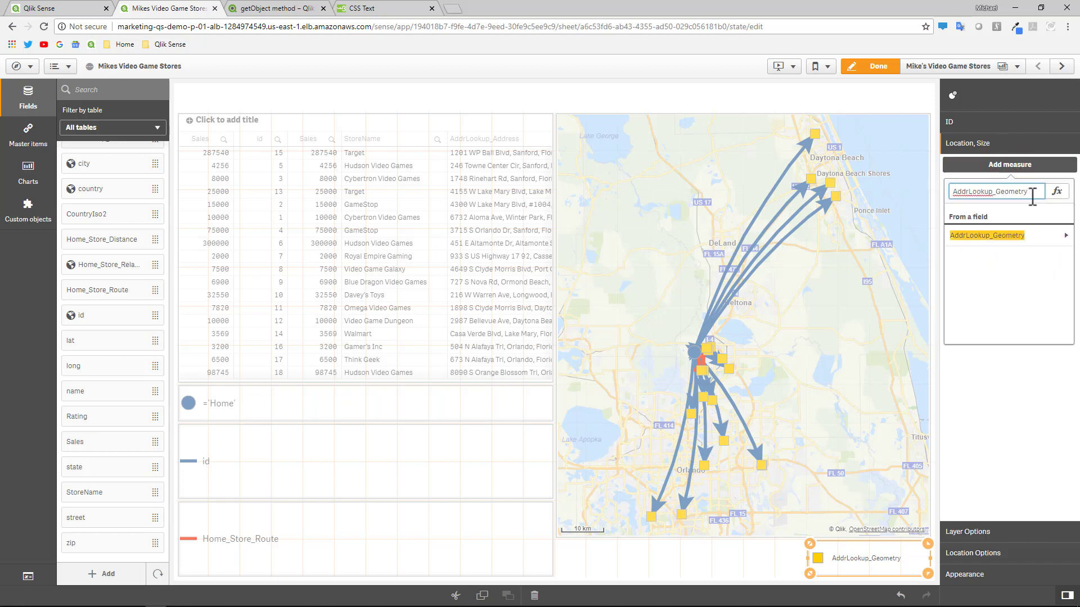
key(Num_Lock)
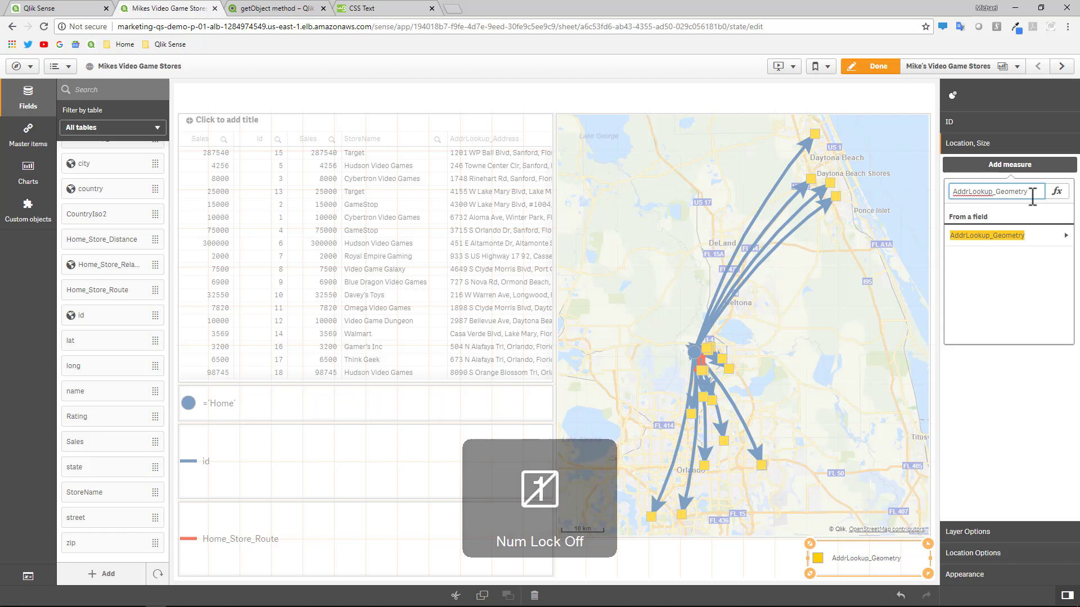
click(954, 191)
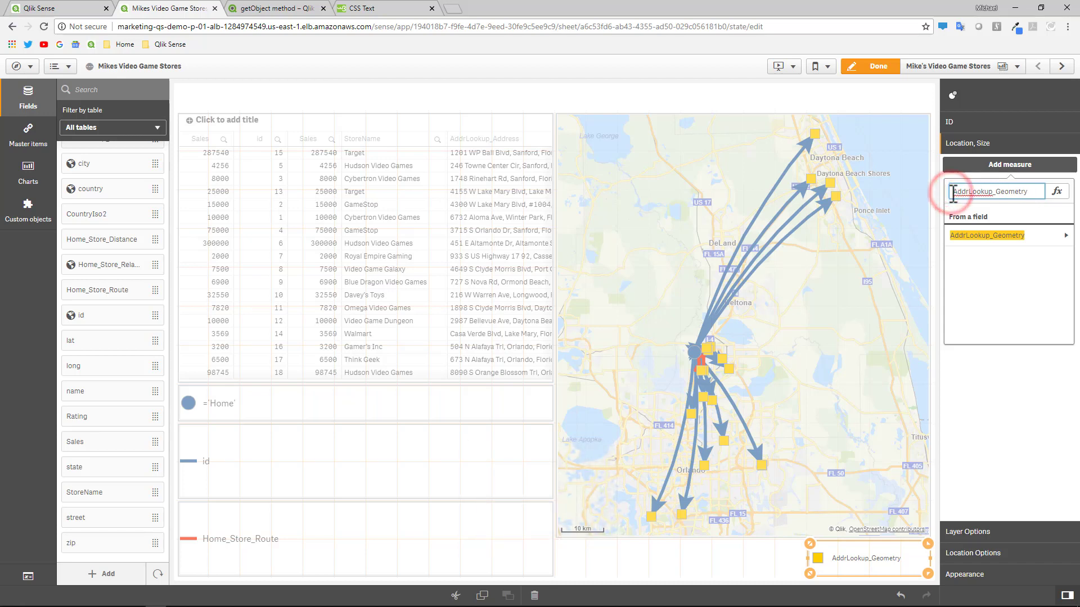
text(Only()
key(End)
text())
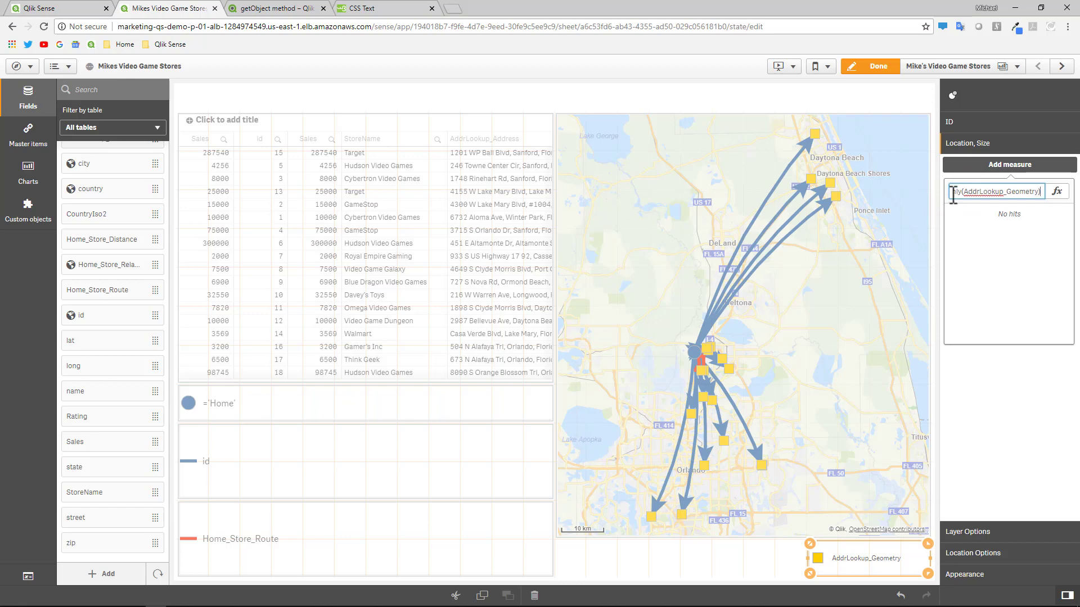
key(Return)
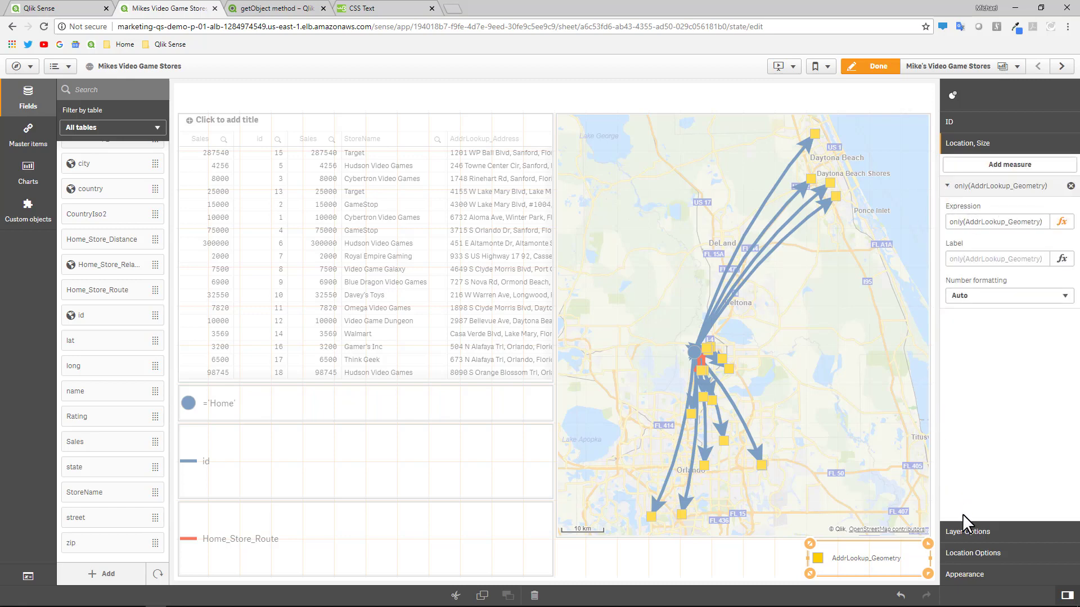
click(974, 574)
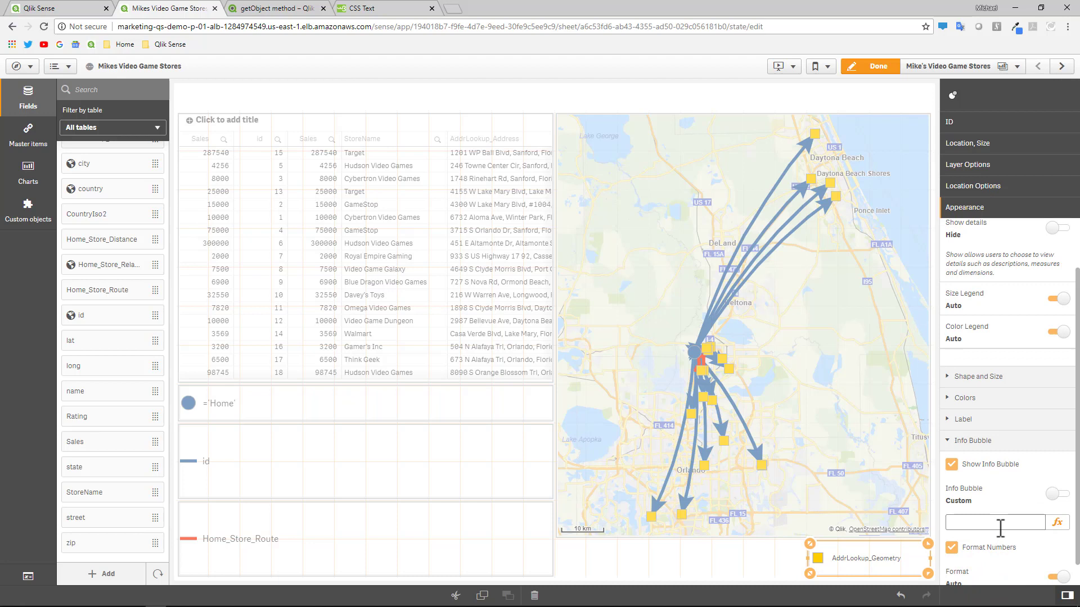
click(999, 522)
Step: Add a Sum(Sales) size measure labelled Total Sales to the bubble layer, then exit editing
click(1008, 138)
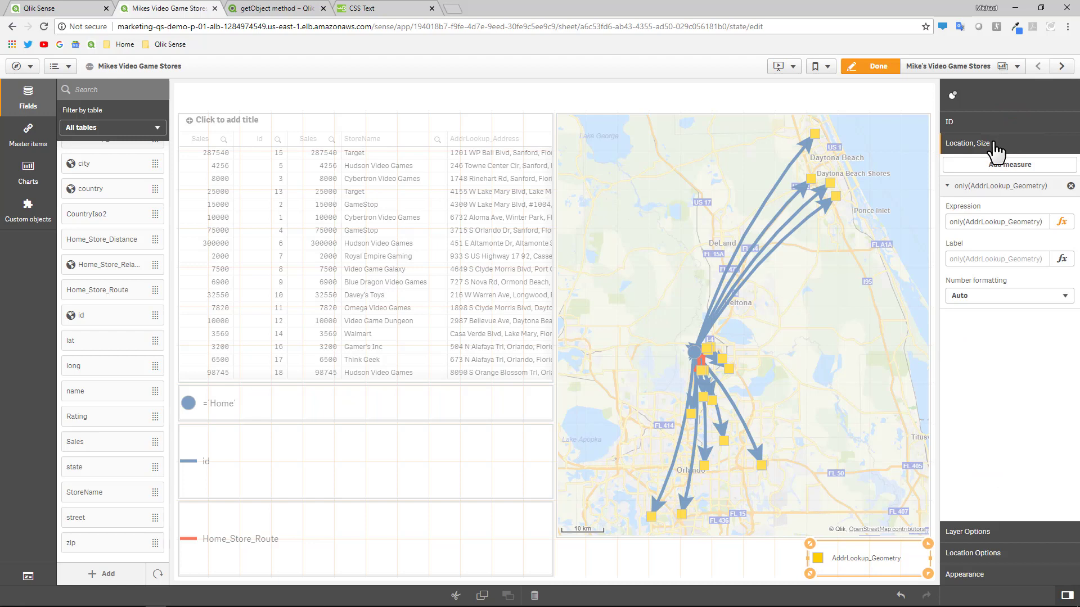
click(1008, 165)
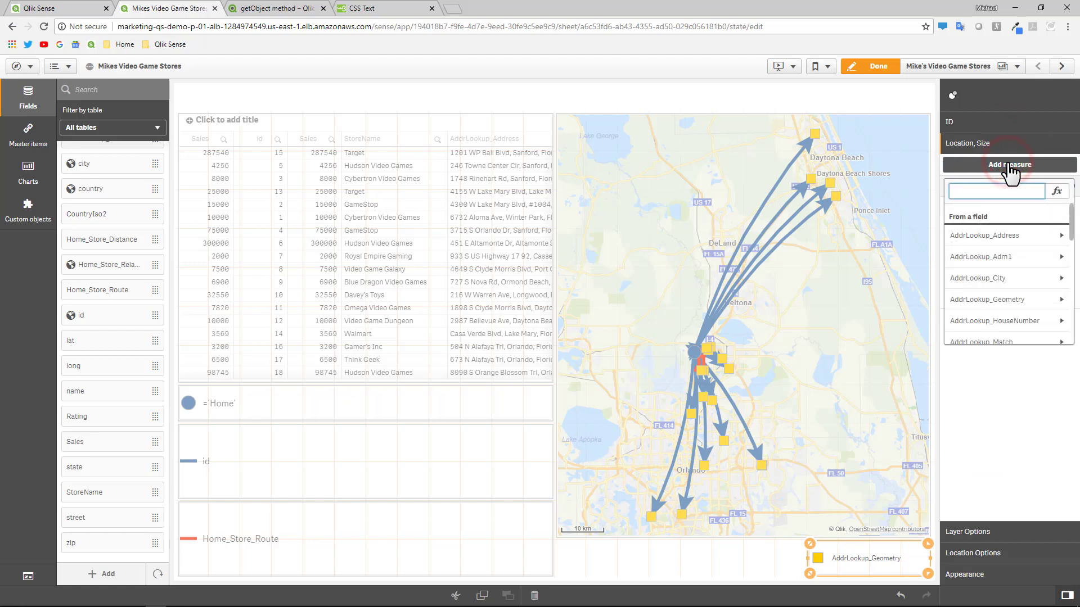
text(sa)
click(1019, 237)
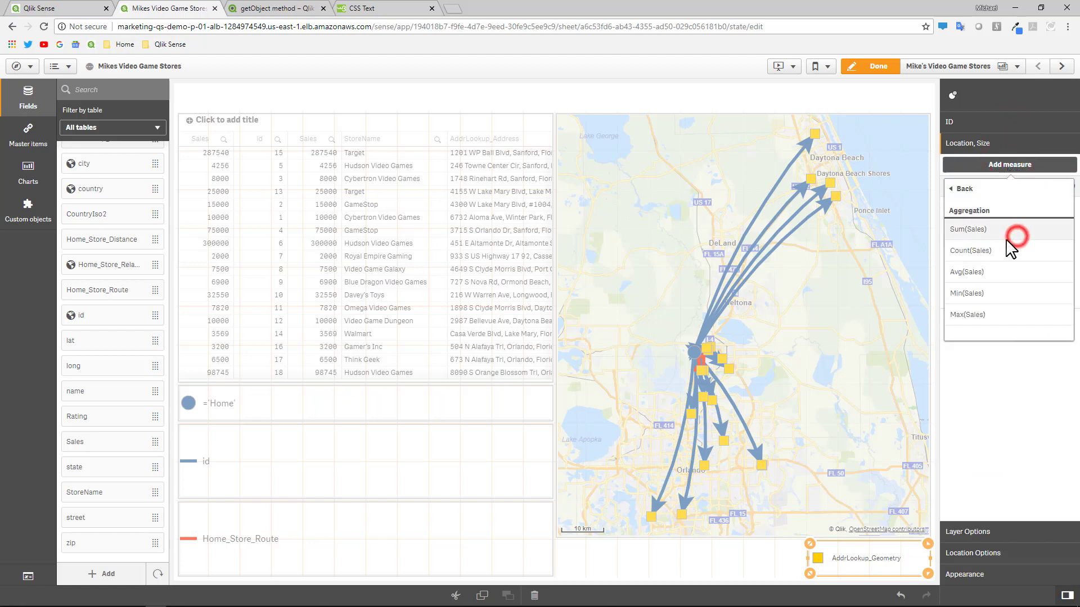
click(989, 231)
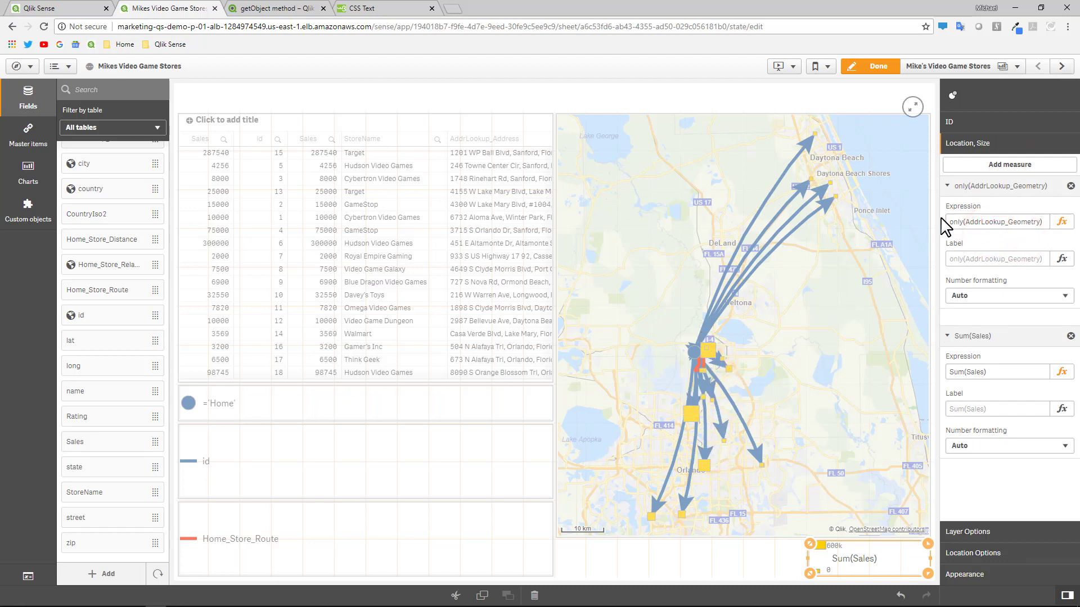
click(953, 185)
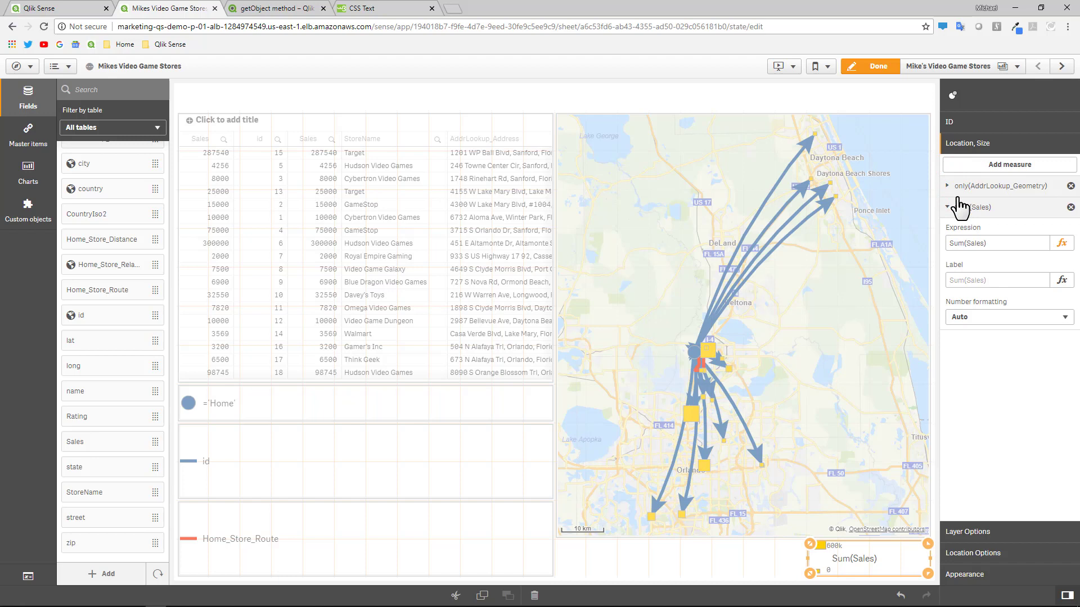
click(967, 283)
text(Total Sales)
click(991, 382)
click(883, 73)
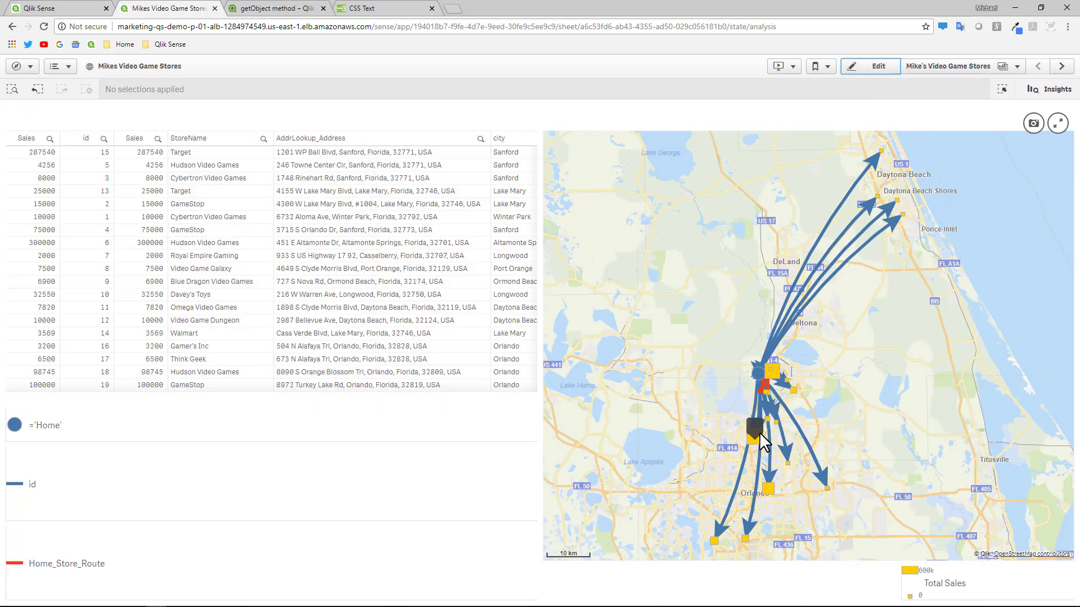
Step: Toggle the bubble layer's Info Bubble option and return to analysis view
click(886, 67)
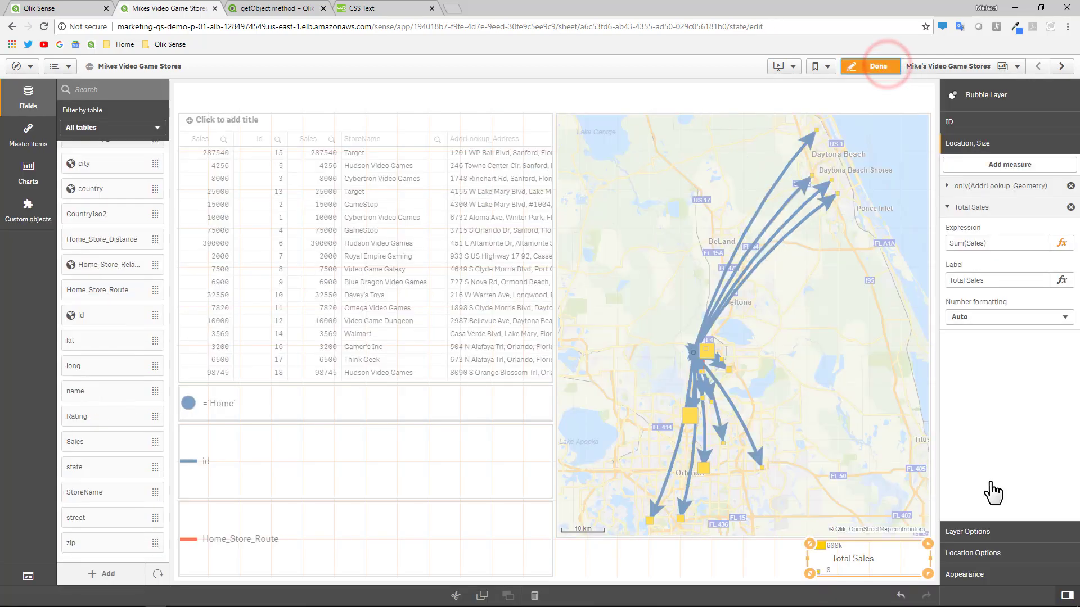
click(976, 575)
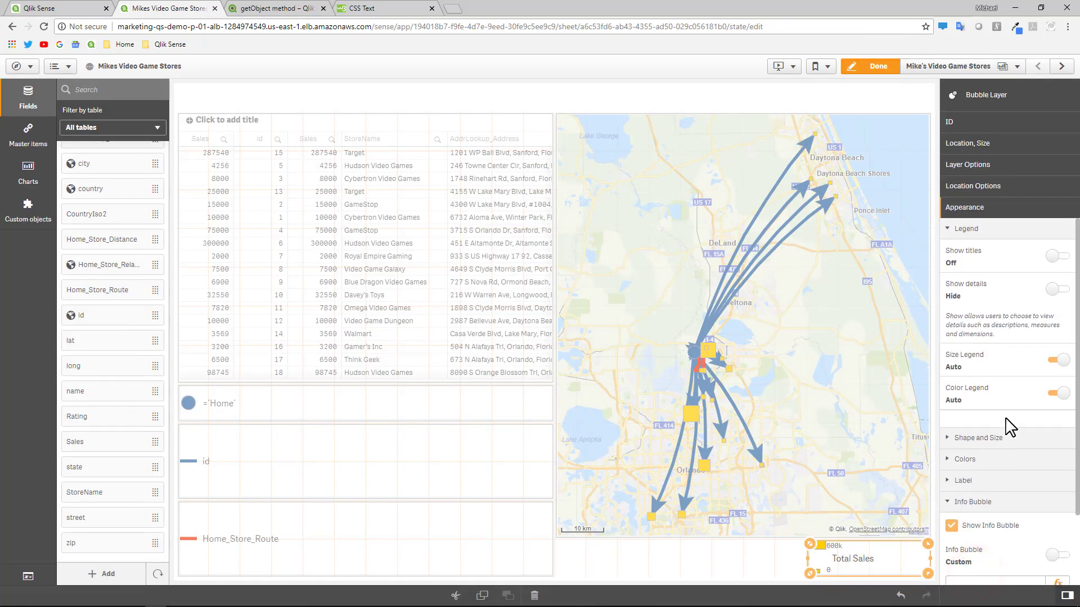
scroll(1057, 556, down, 1)
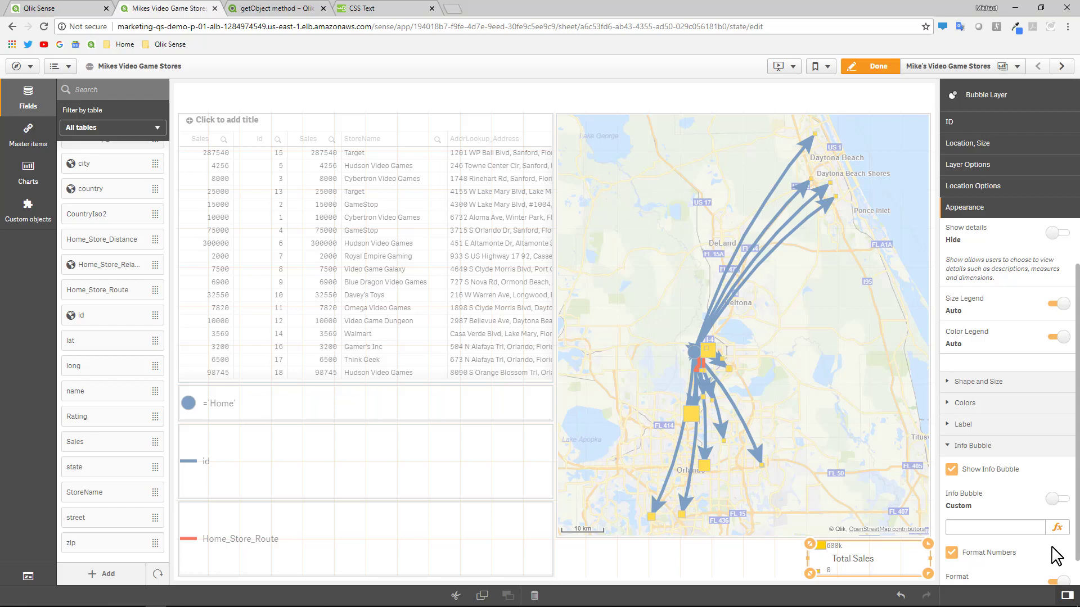
click(1056, 499)
click(888, 67)
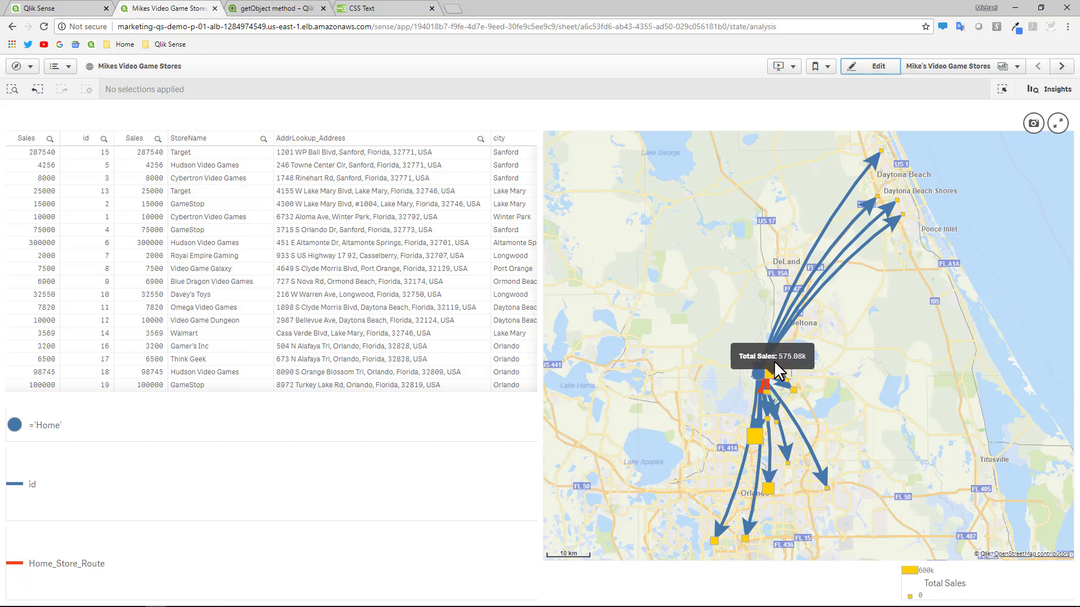
Step: Delete the sheet named My new sheet from the app
click(936, 66)
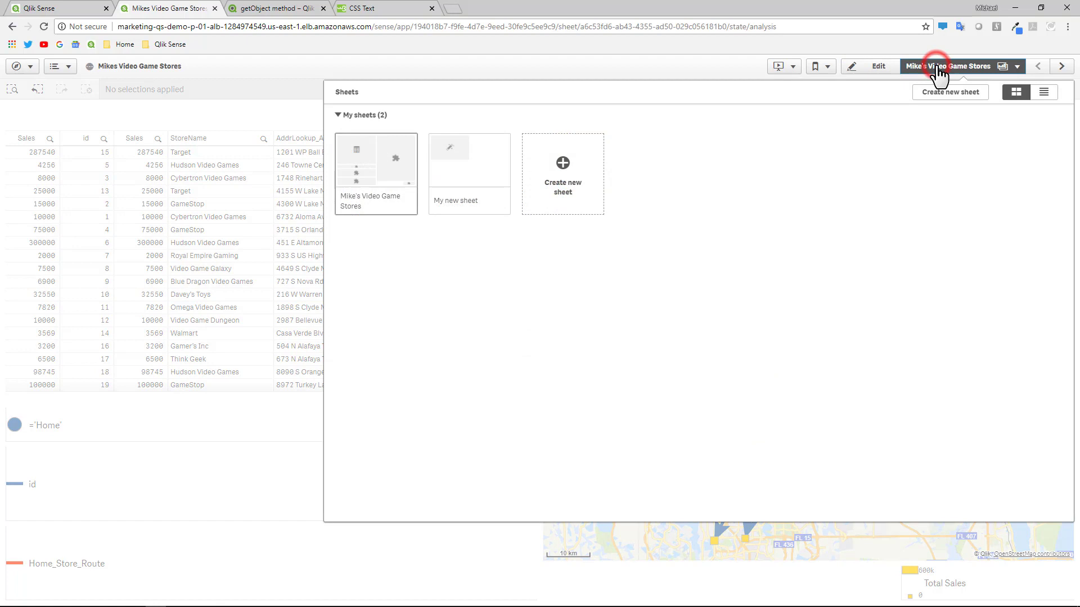
right_click(490, 164)
click(507, 214)
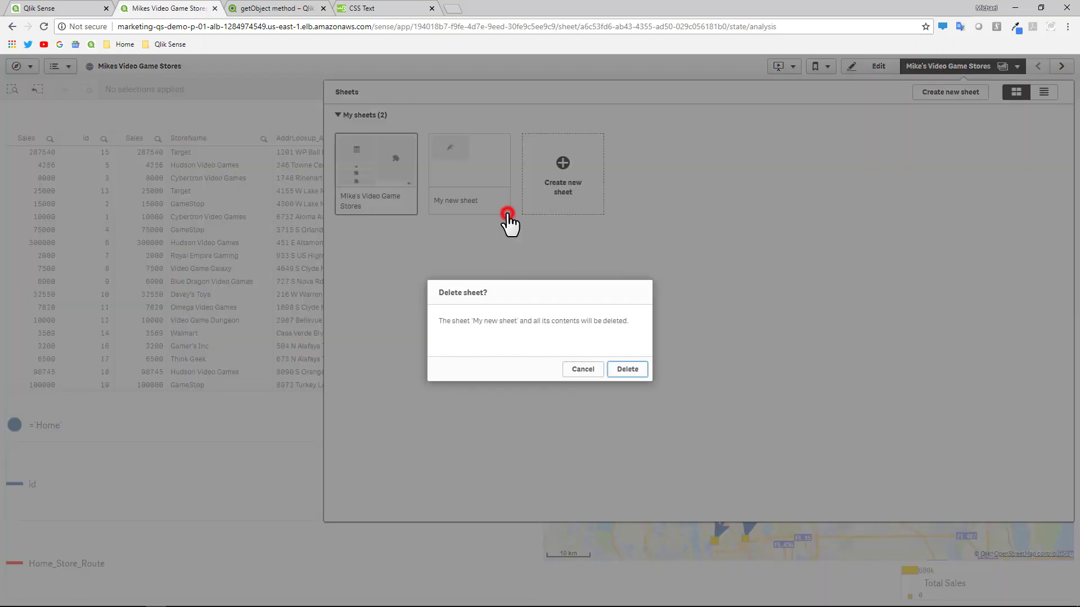
click(625, 370)
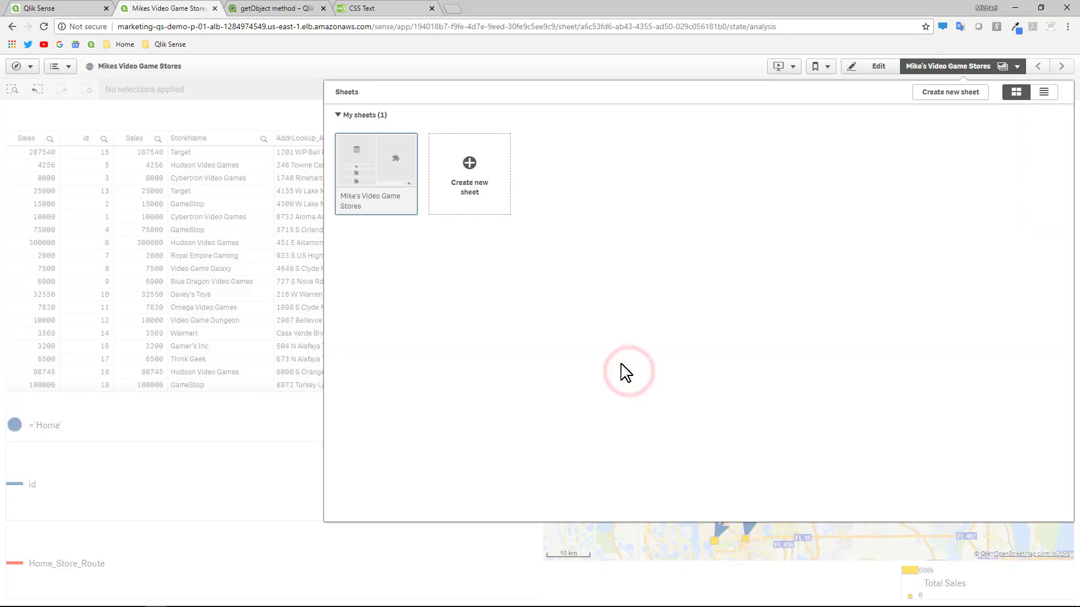
Step: Create a fresh blank My new sheet and open it for editing
click(467, 176)
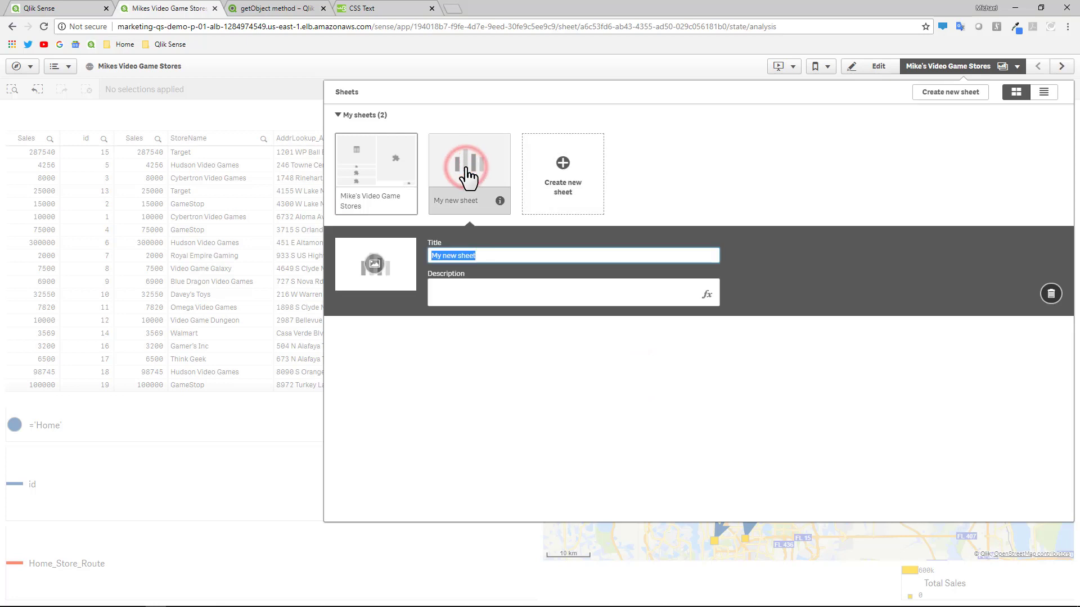
click(466, 169)
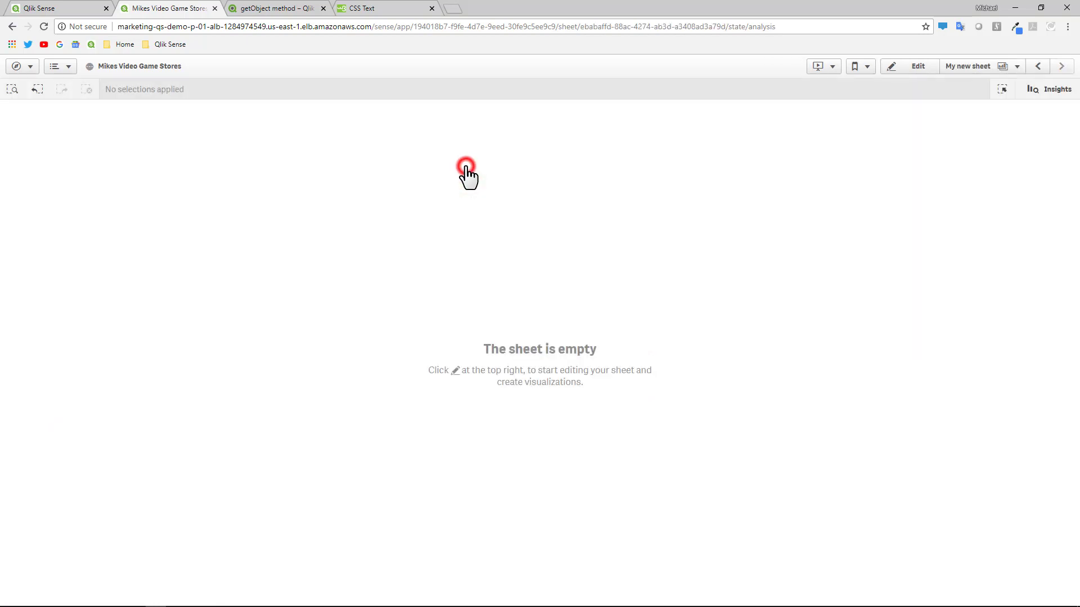
click(898, 68)
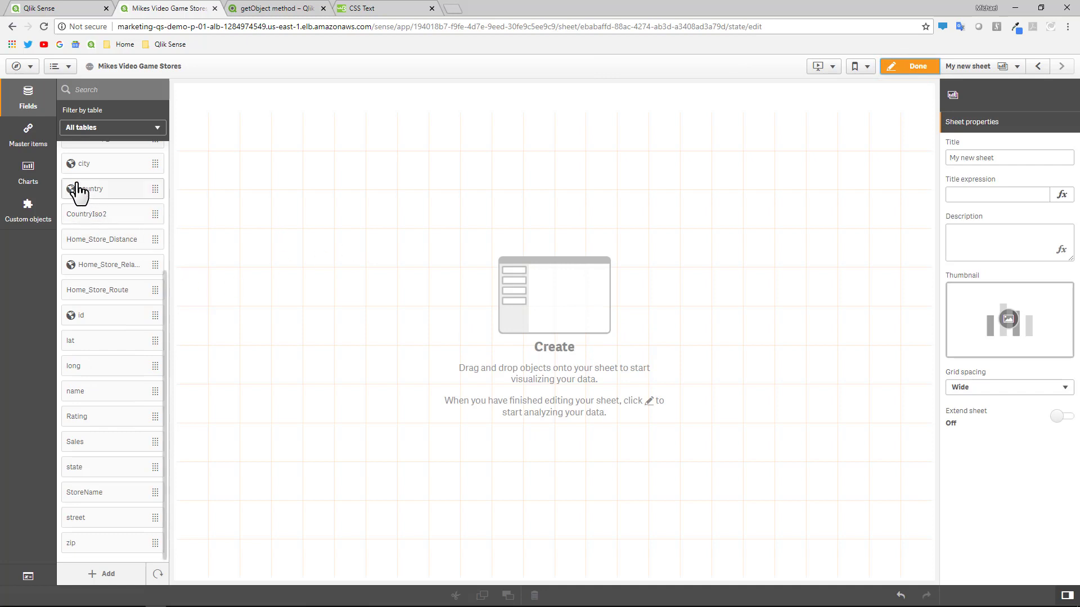
Step: Place a KPI chart on the sheet and shrink it into the top-left area
click(28, 169)
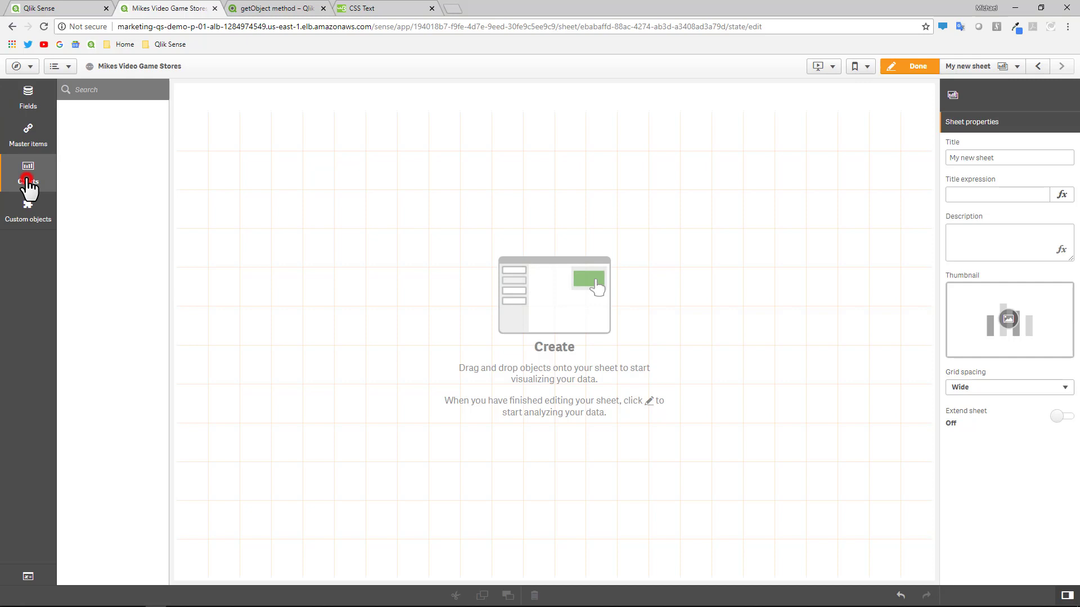
drag(99, 290, 552, 571)
drag(519, 496, 491, 241)
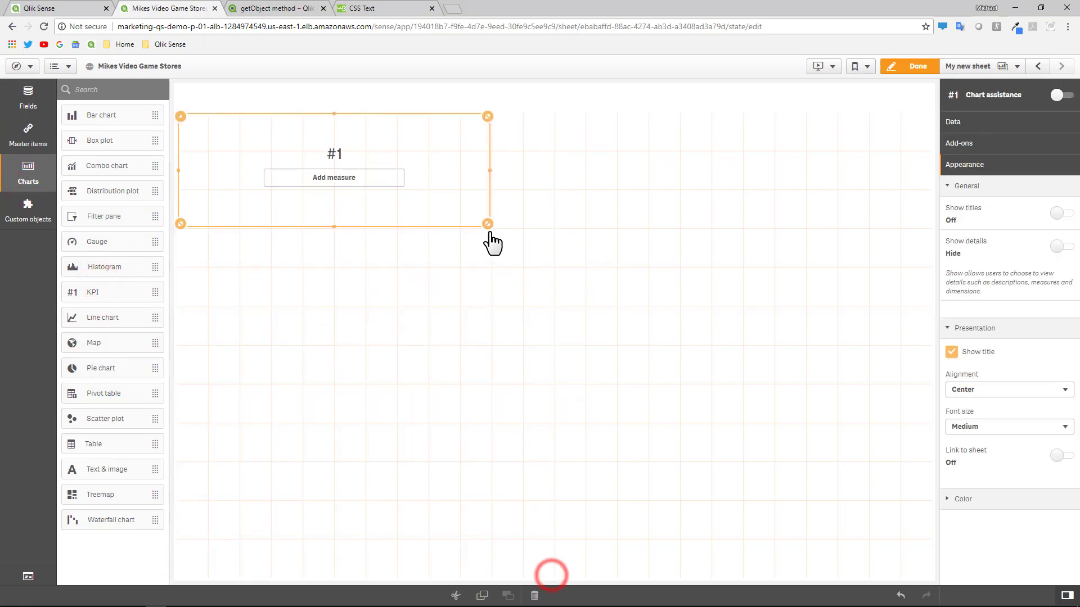
Step: Give the KPI the measure Sum(Sales) labelled Total Sales
click(337, 178)
text(sal)
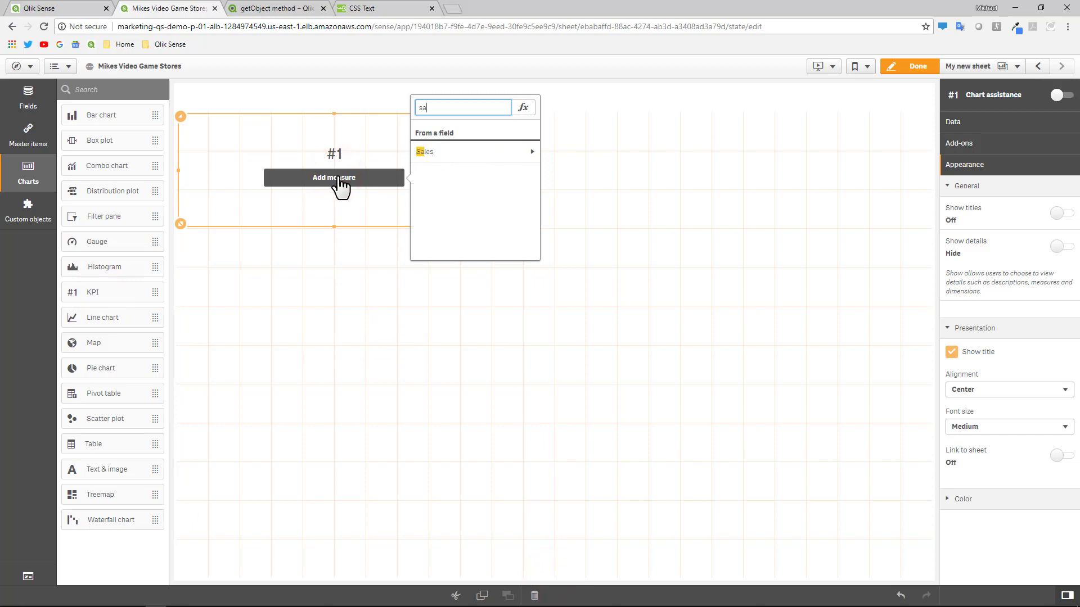
click(426, 159)
click(431, 159)
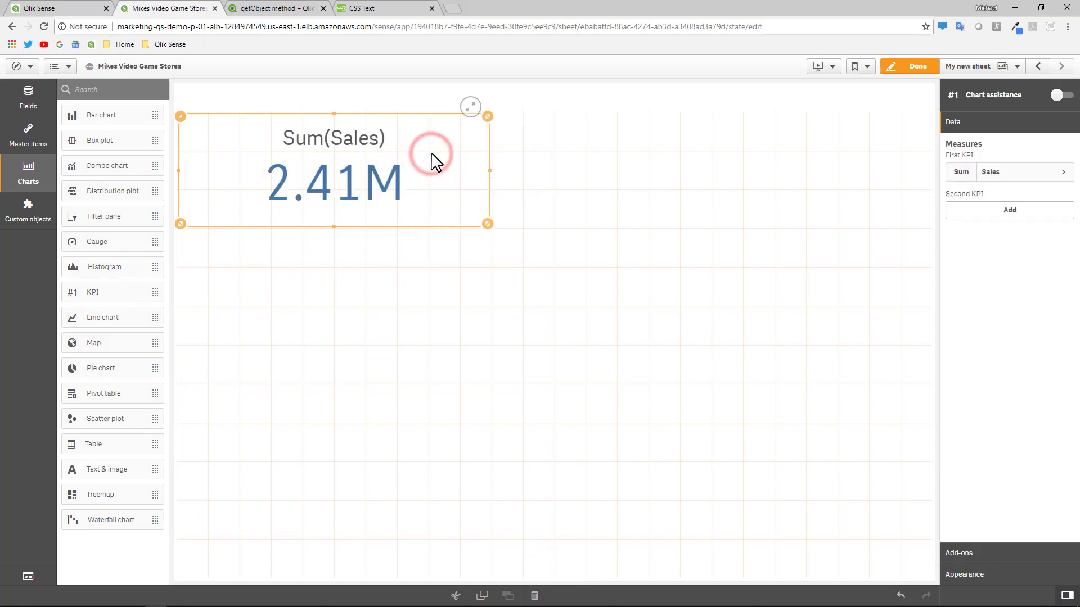
click(1002, 178)
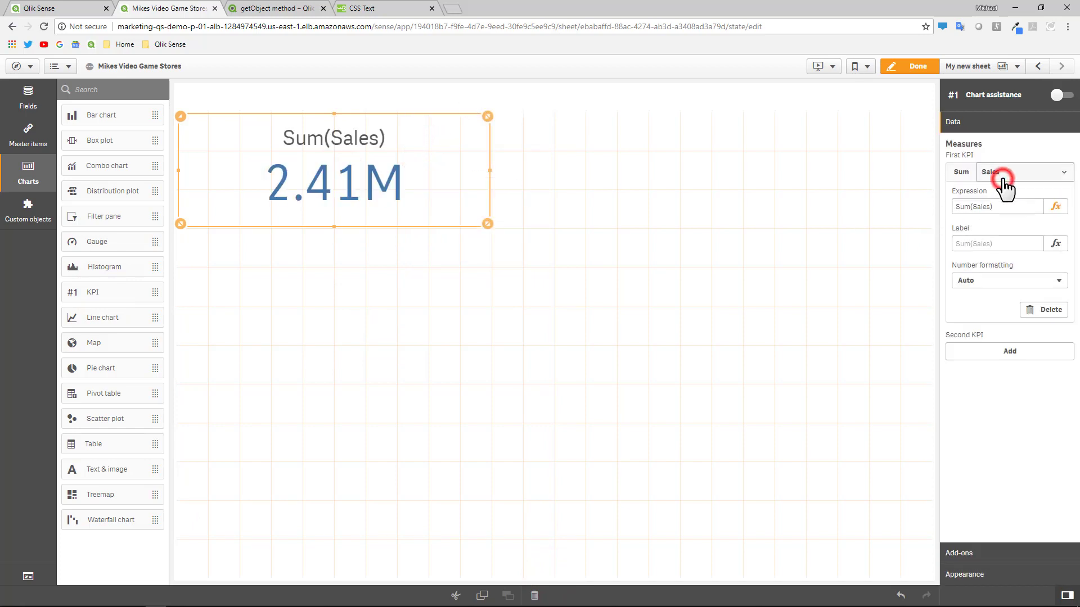
click(993, 244)
text(Total Sales)
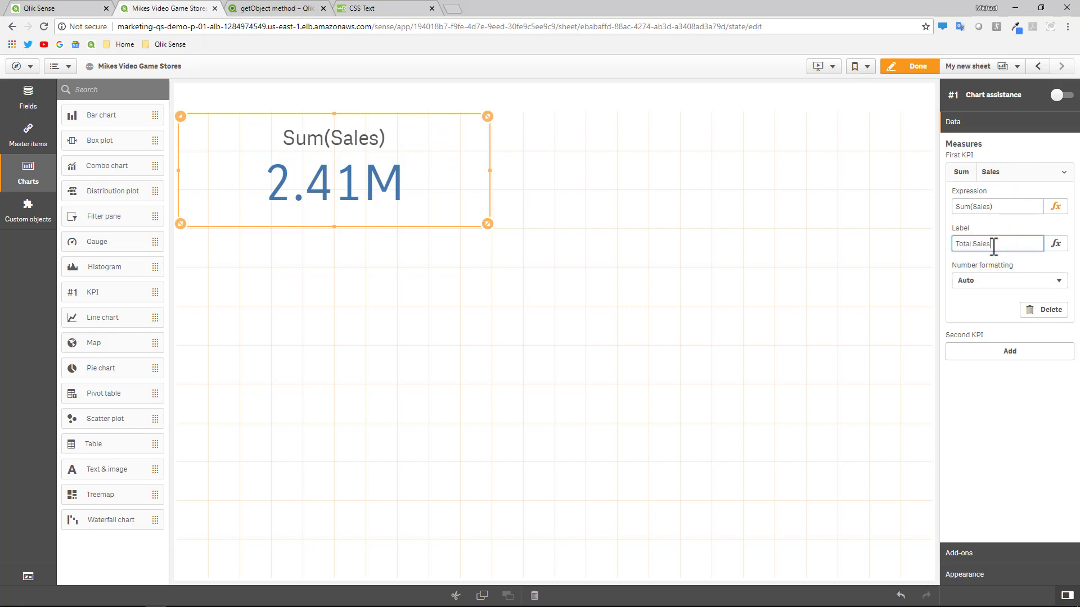
key(Return)
Step: Format the KPI value as Money with the whole-dollar pattern $#,##0
click(992, 280)
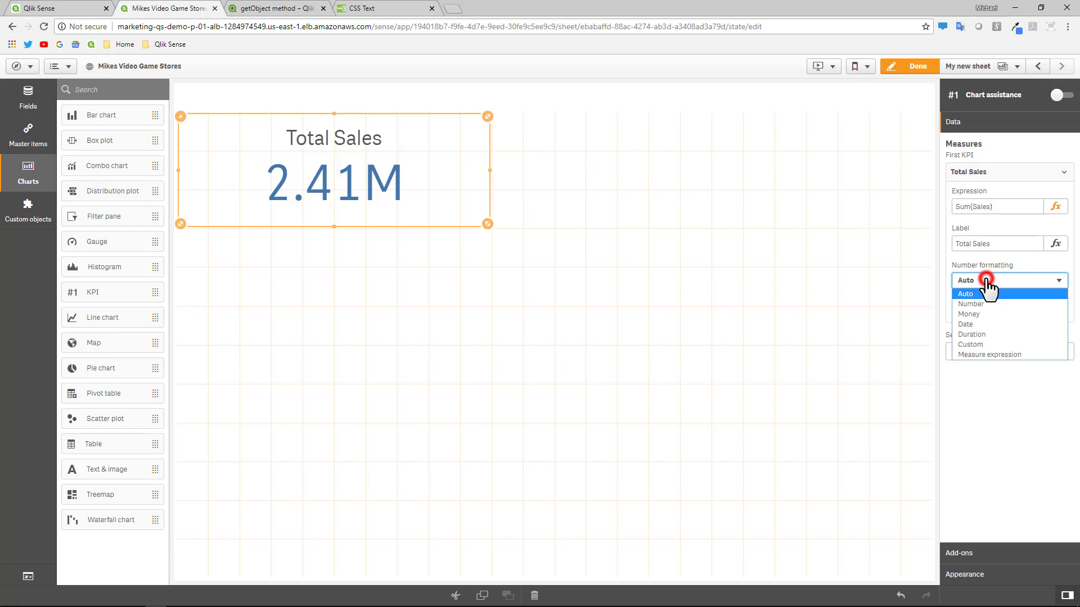
click(990, 313)
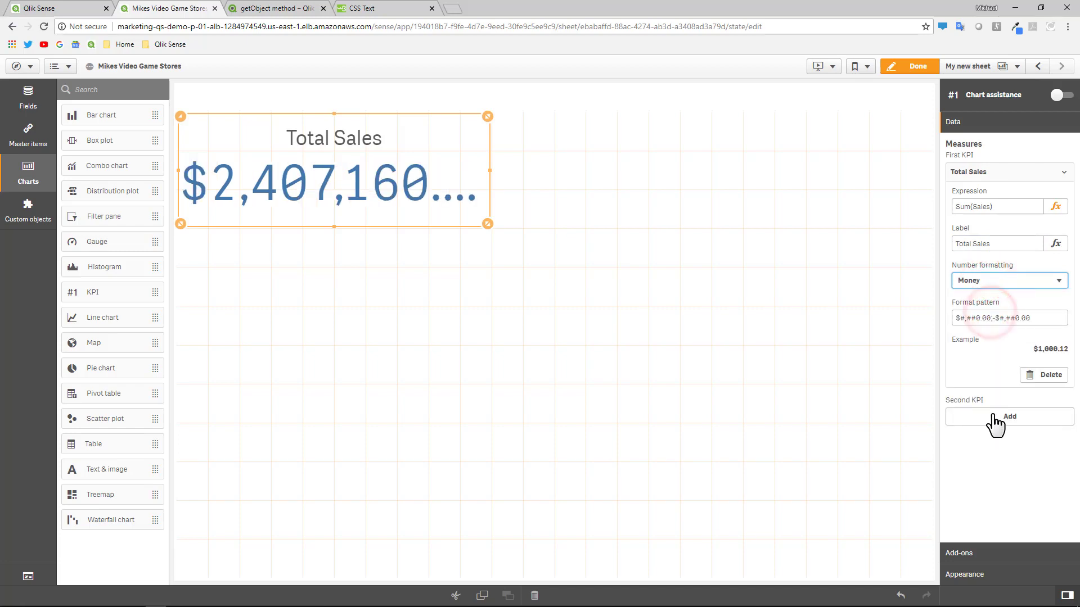
click(985, 318)
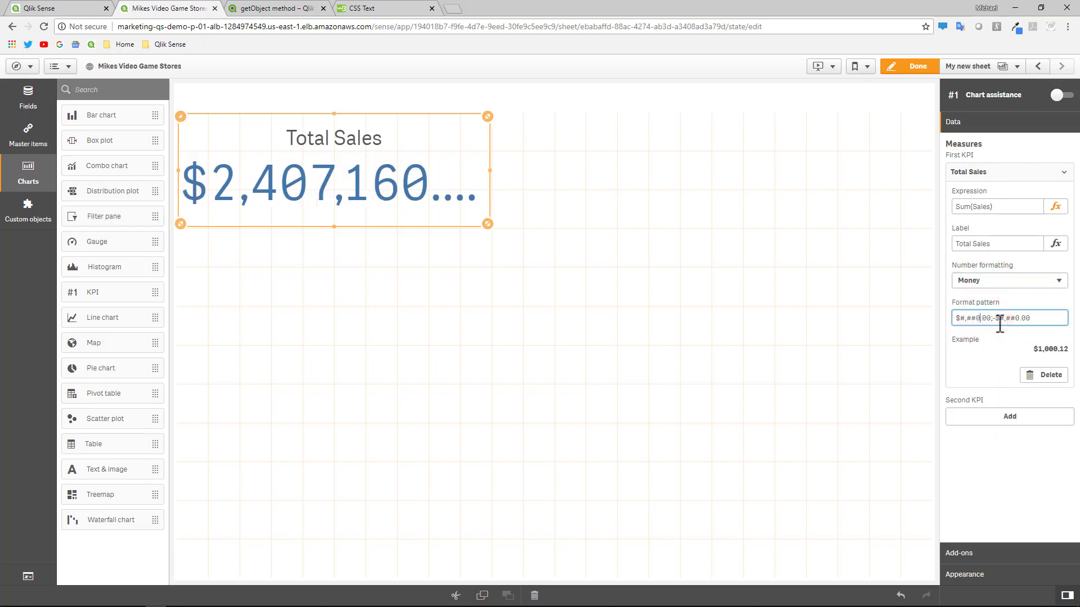
key(BackSpace)
key(BackSpace)
key(BackSpace)
Step: Set the KPI font size to Small and narrow the KPI object
click(992, 574)
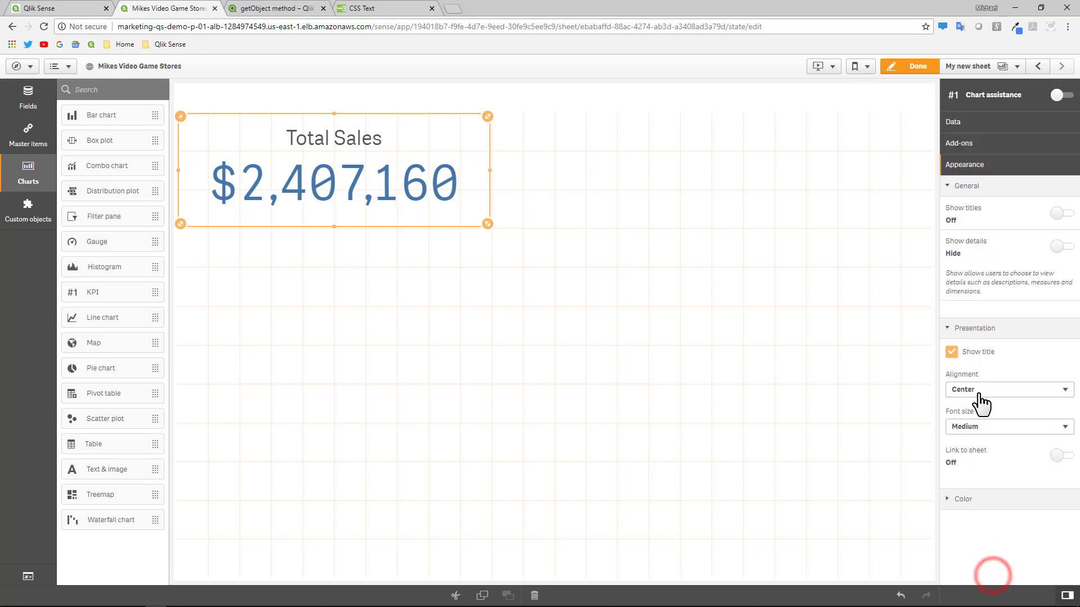
click(981, 429)
click(976, 437)
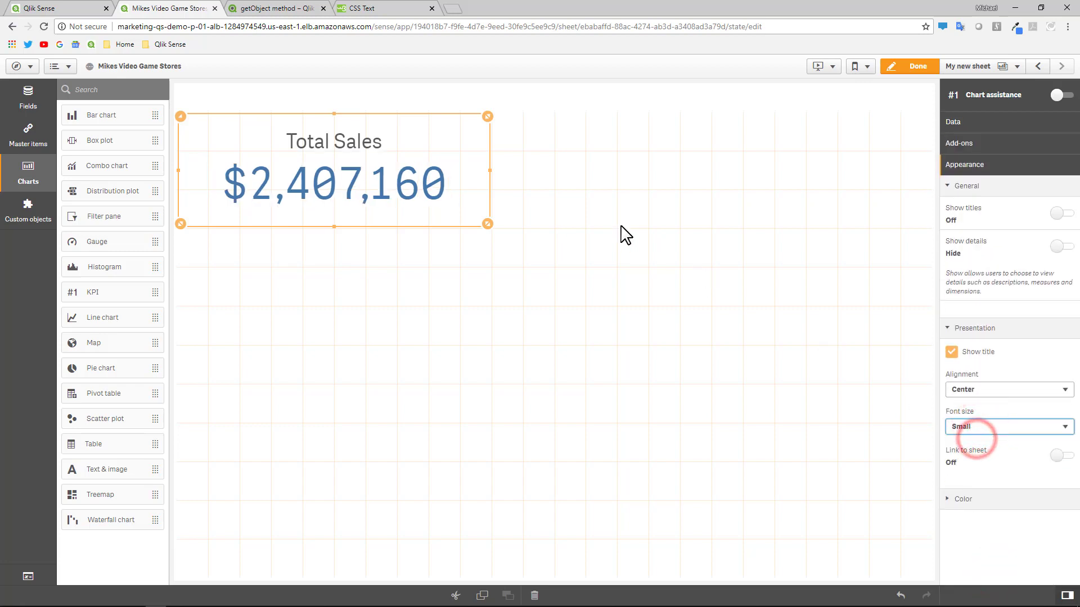
drag(488, 224, 453, 216)
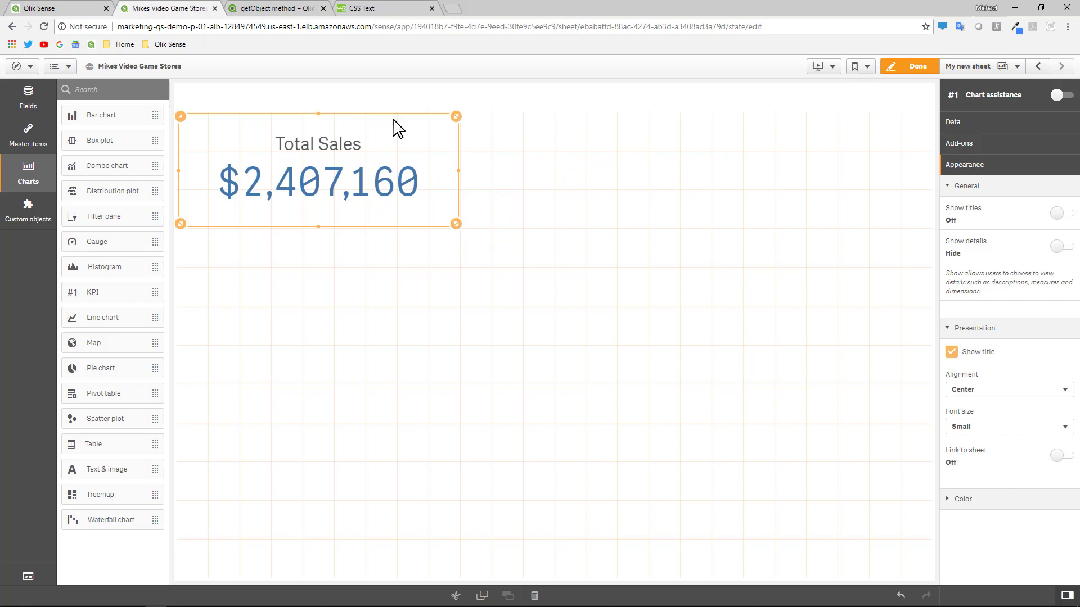
Step: Deselect the KPI and switch to the Mike's Video Game Stores sheet
click(482, 258)
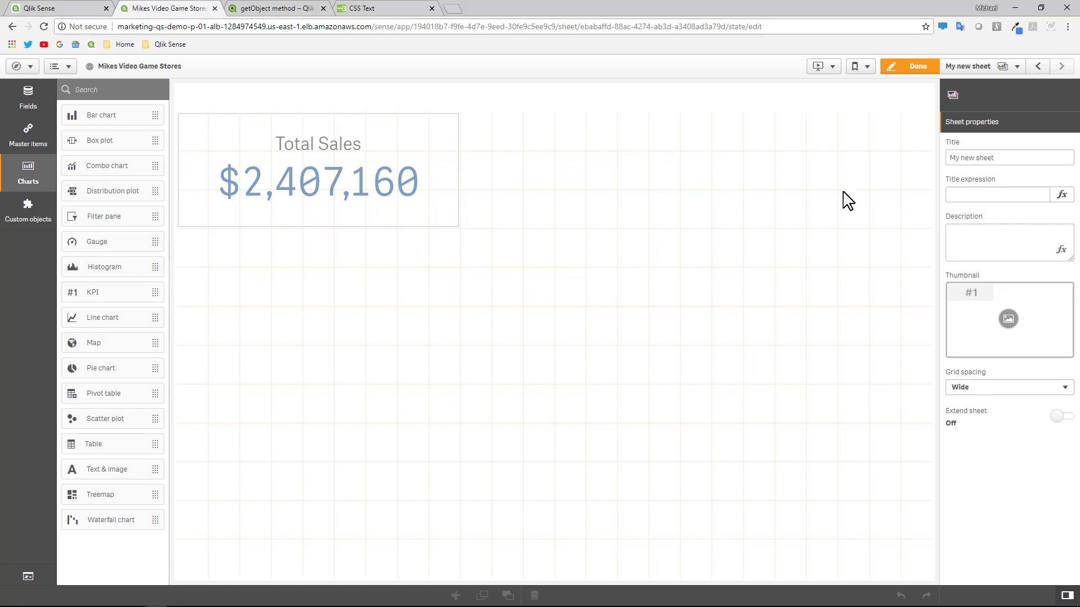
click(967, 66)
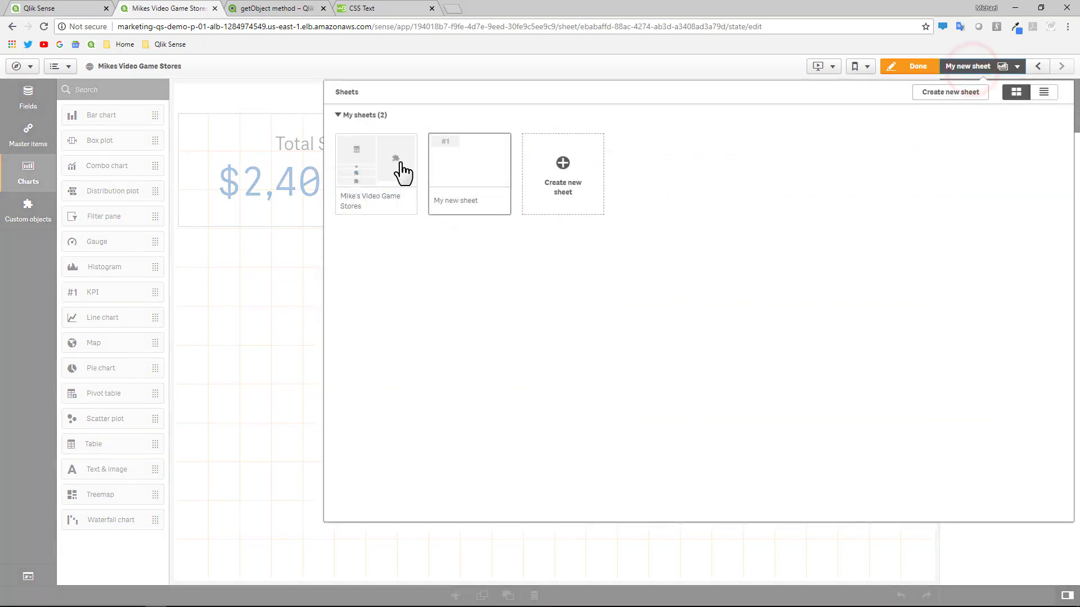
click(398, 168)
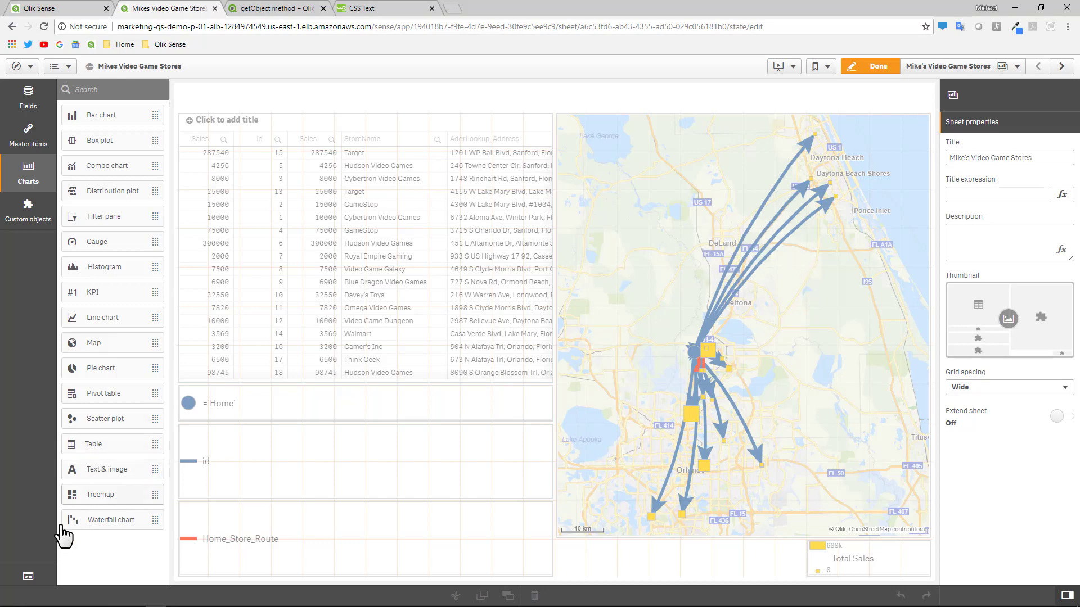
Step: Create an app variable named vId and close the Variables dialog
click(28, 576)
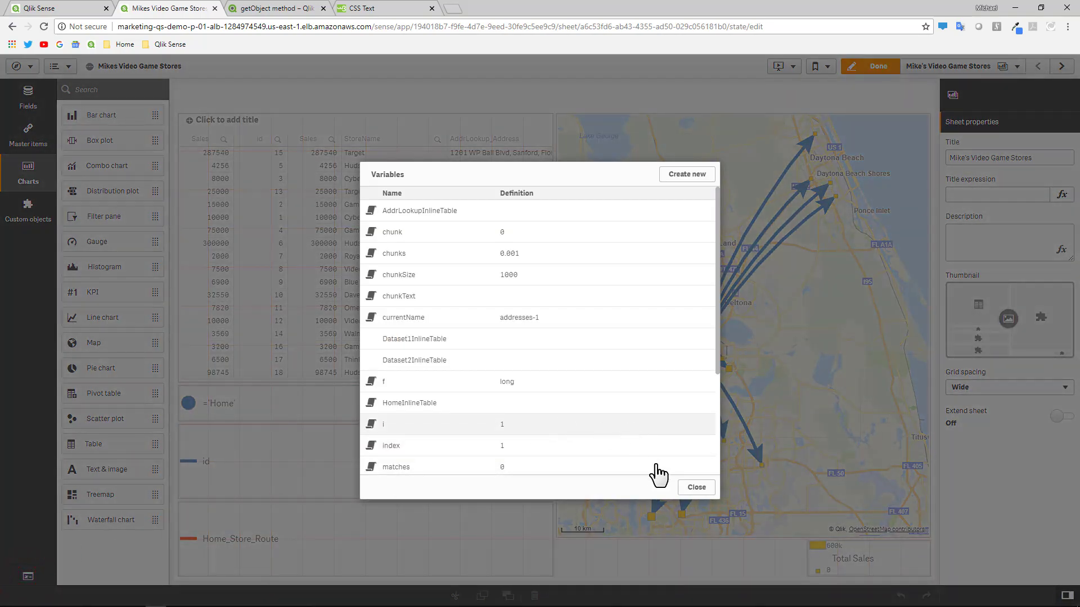
click(679, 175)
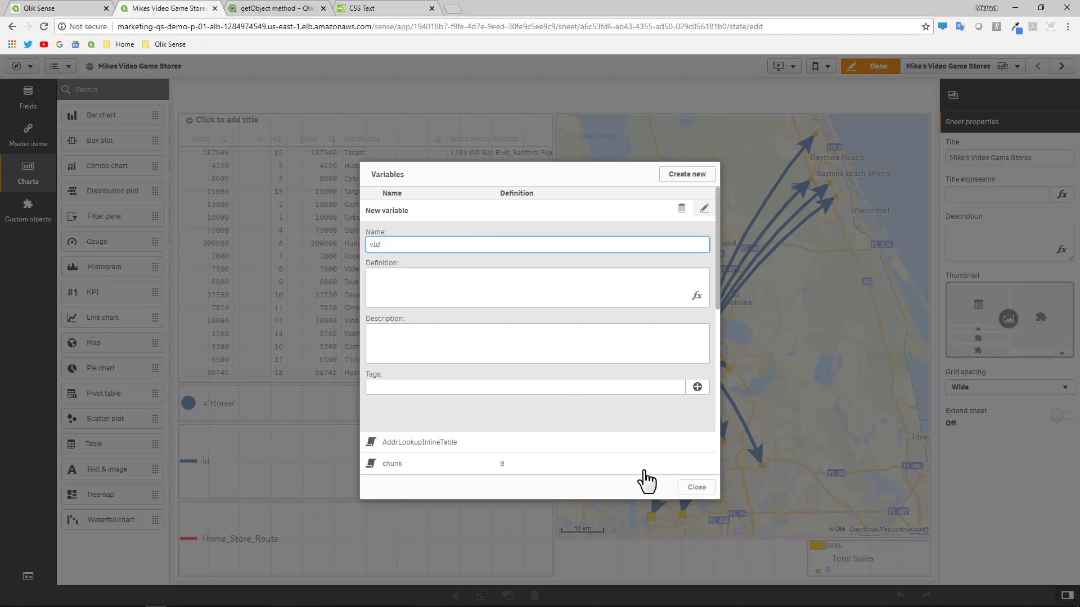
click(696, 491)
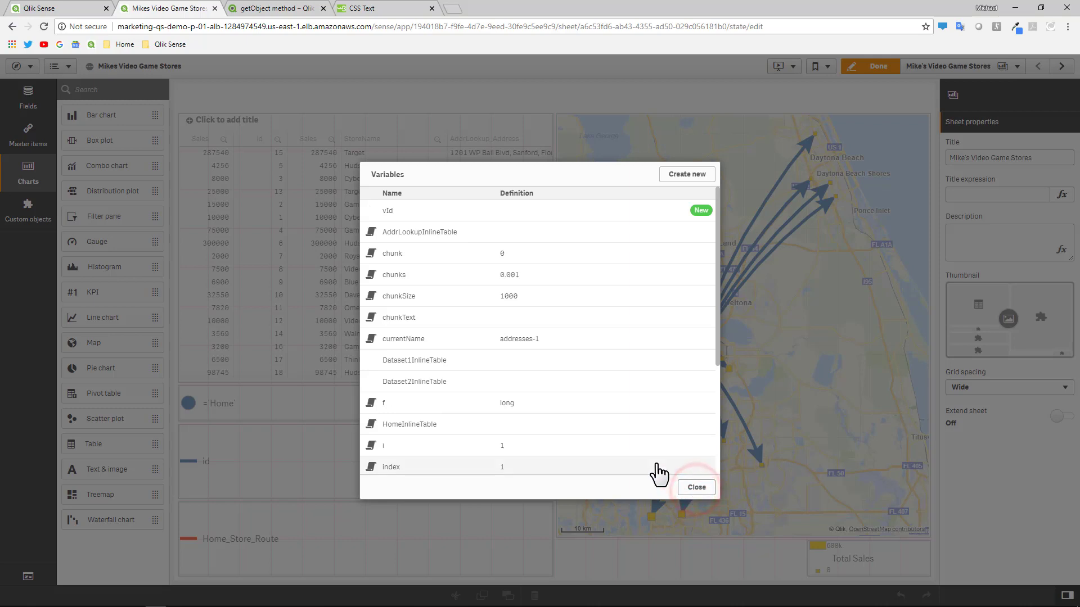
scroll(700, 450, down, 3)
scroll(646, 433, up, 3)
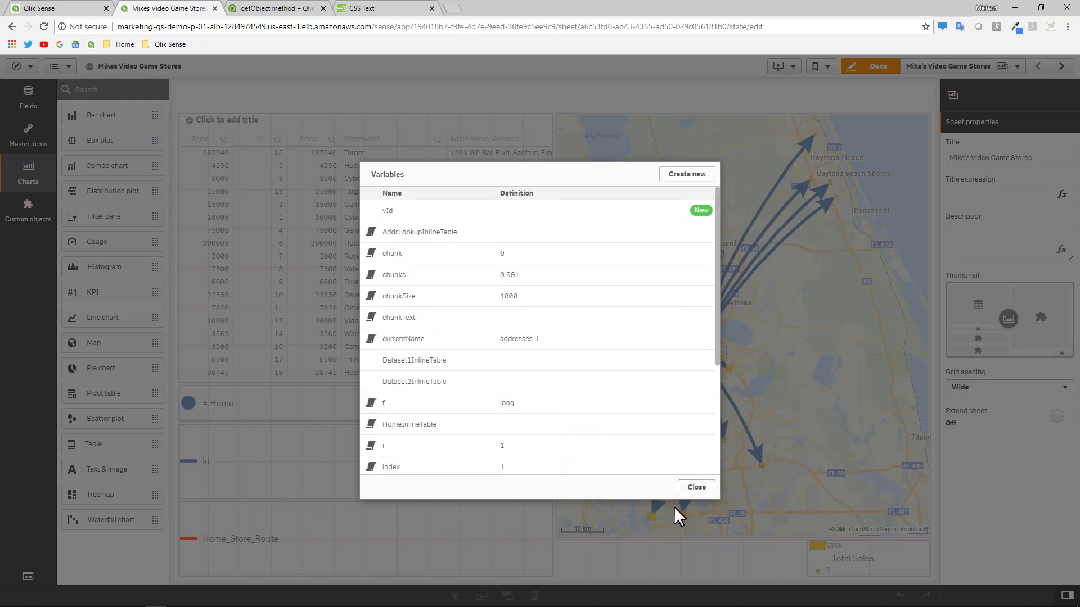
click(698, 488)
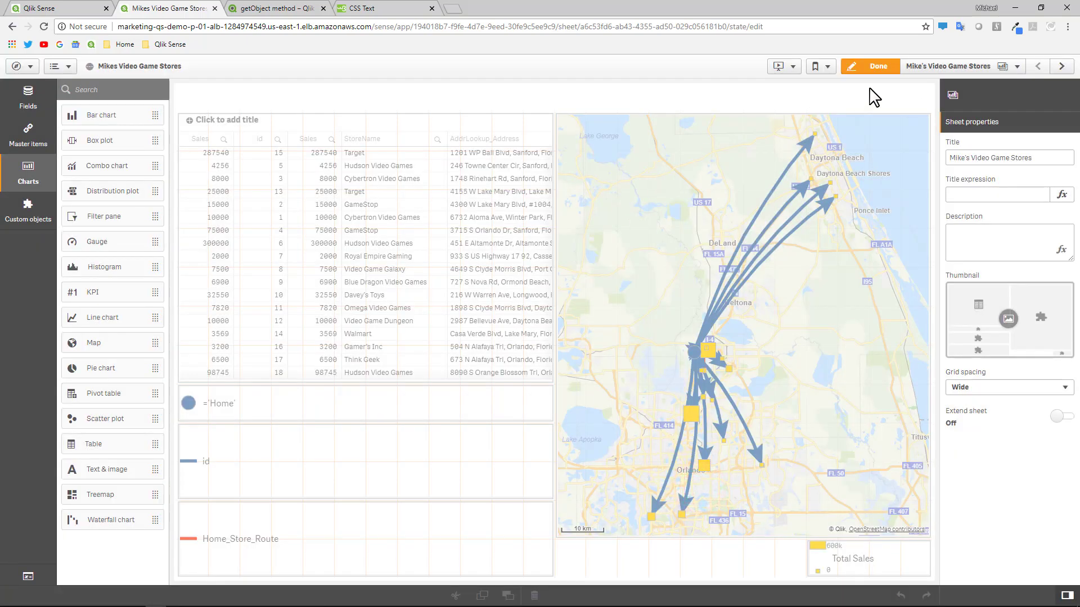
Step: Change the Total Sales KPI measure on My new sheet to Sum({<id={'$(vId)'}>}Sales)
click(1061, 66)
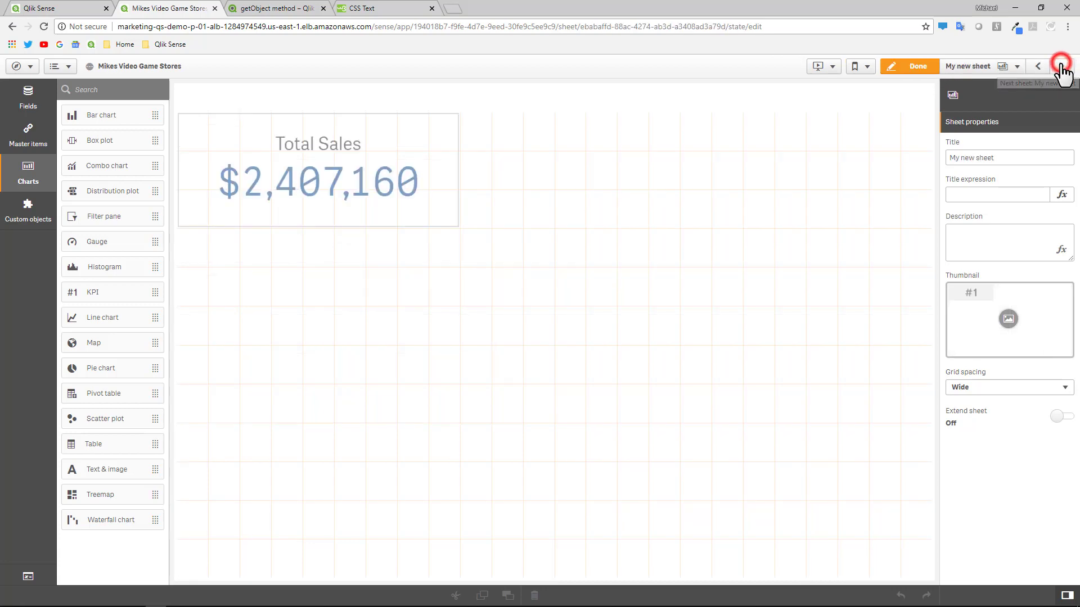
click(366, 154)
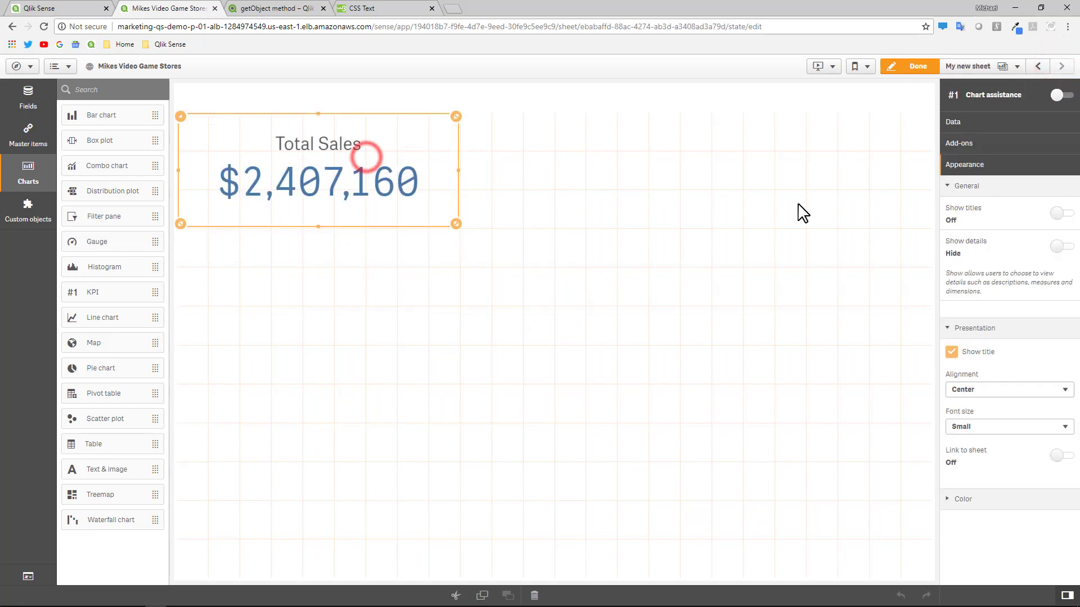
click(980, 121)
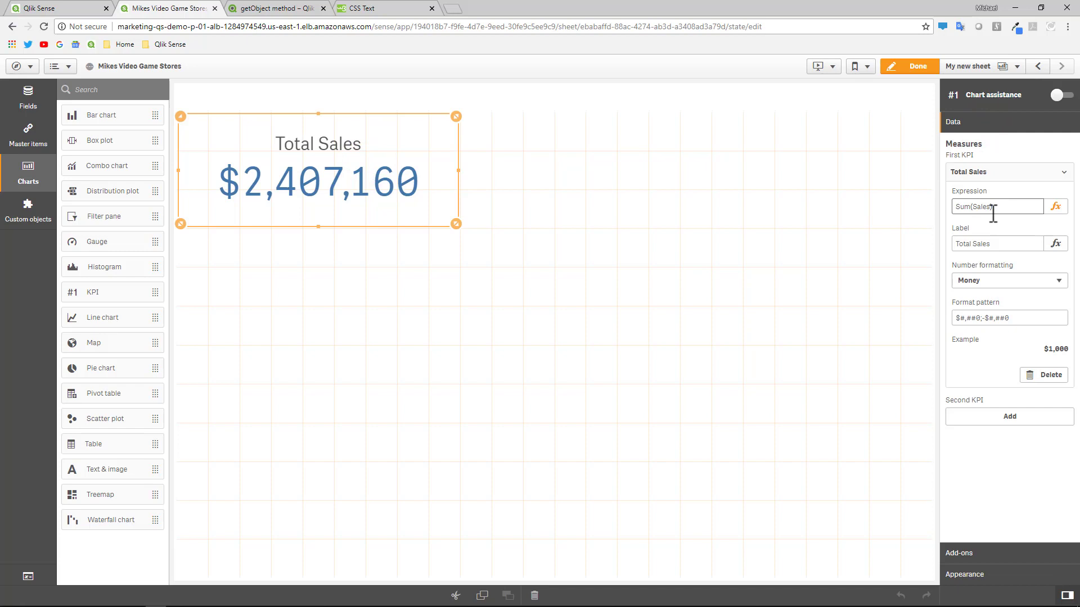
click(1056, 208)
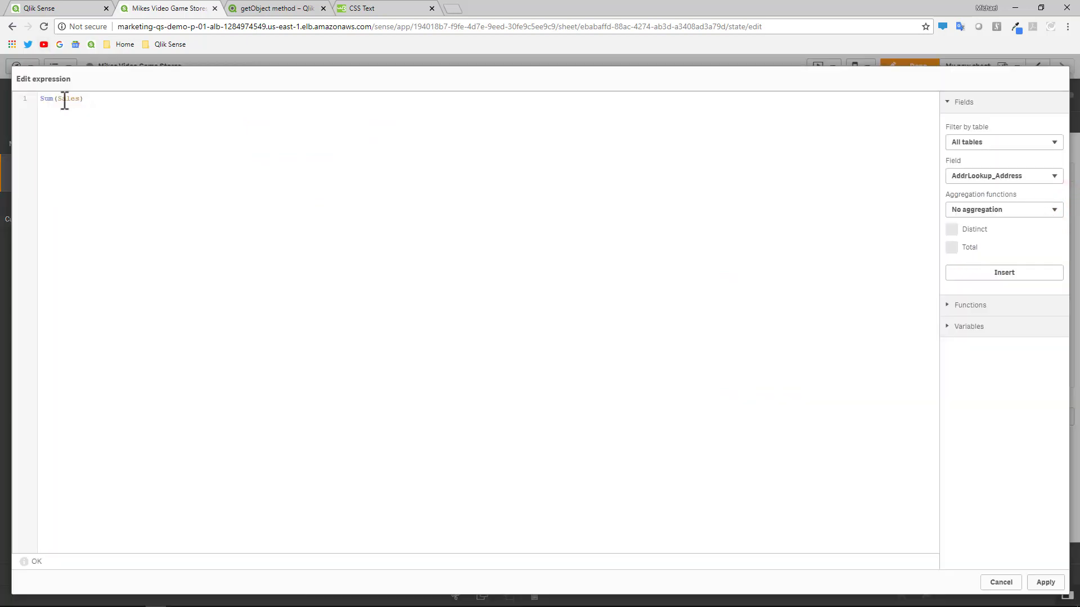
click(58, 99)
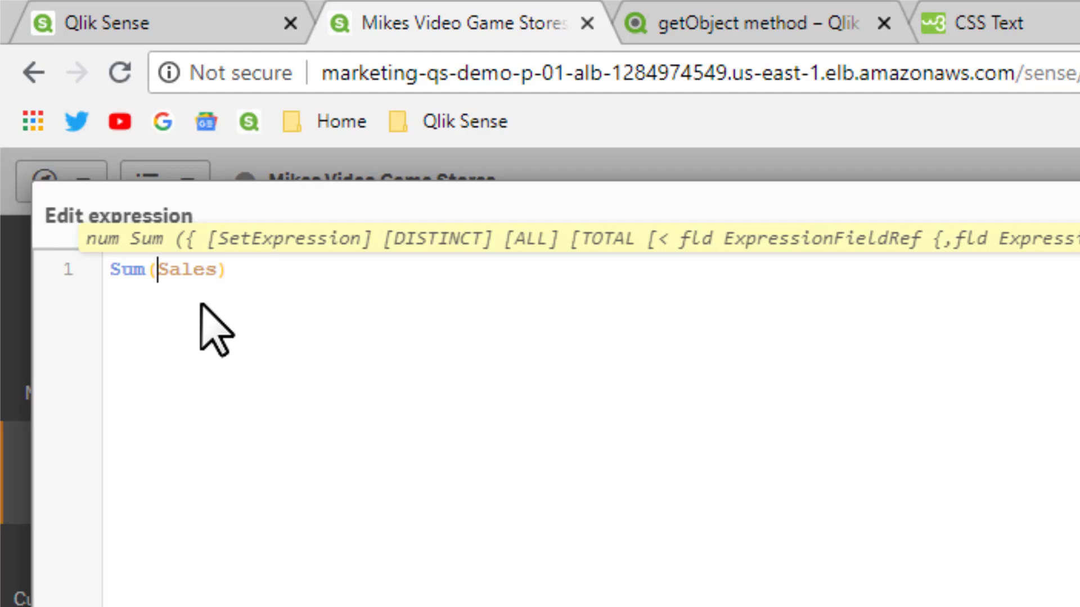
text({)
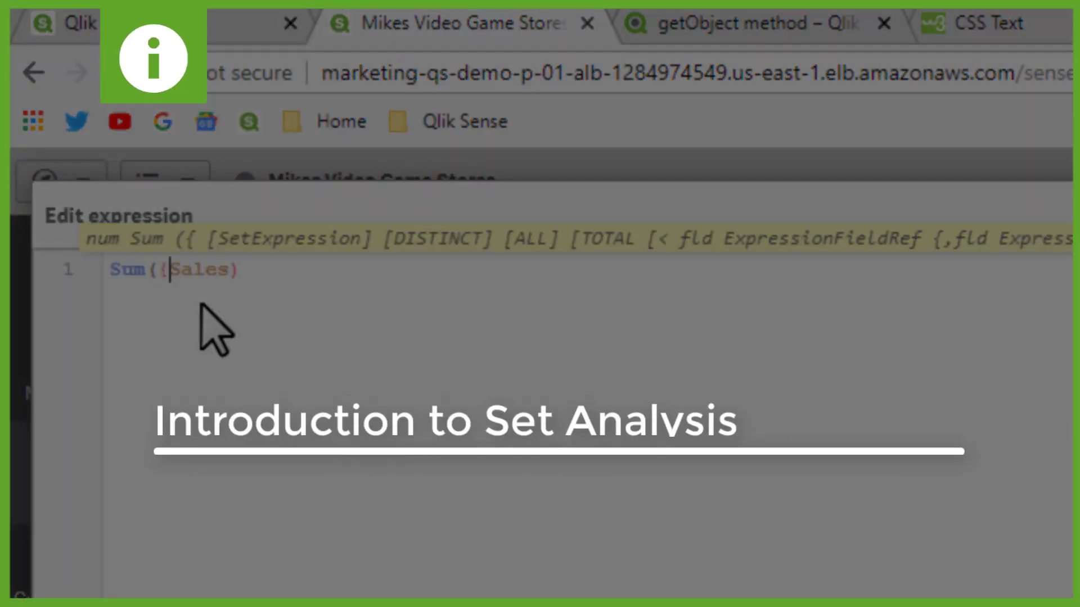
text(})
text(<>)
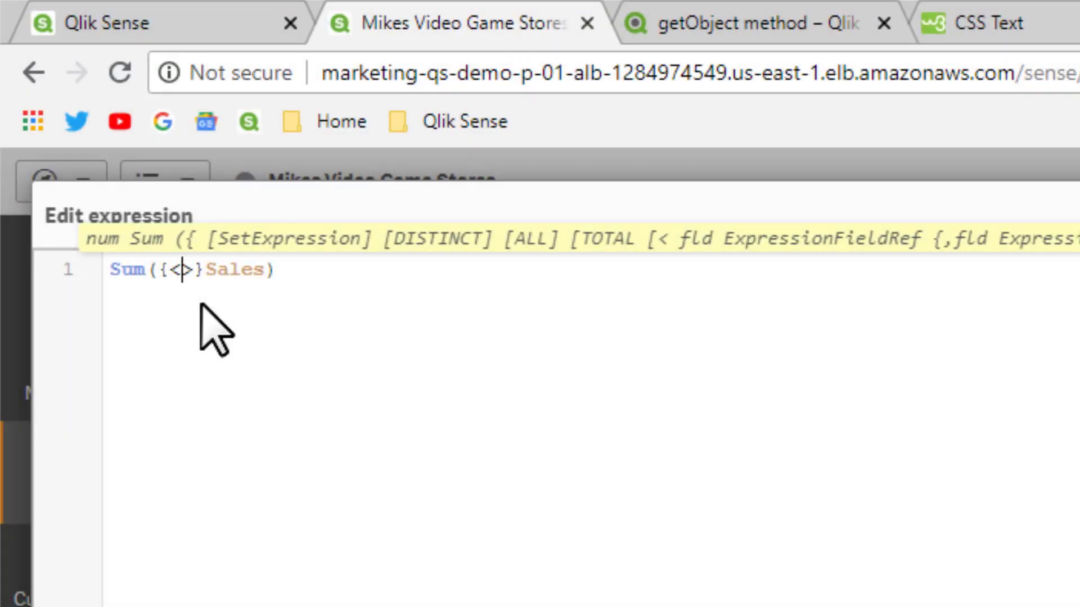
text(id=)
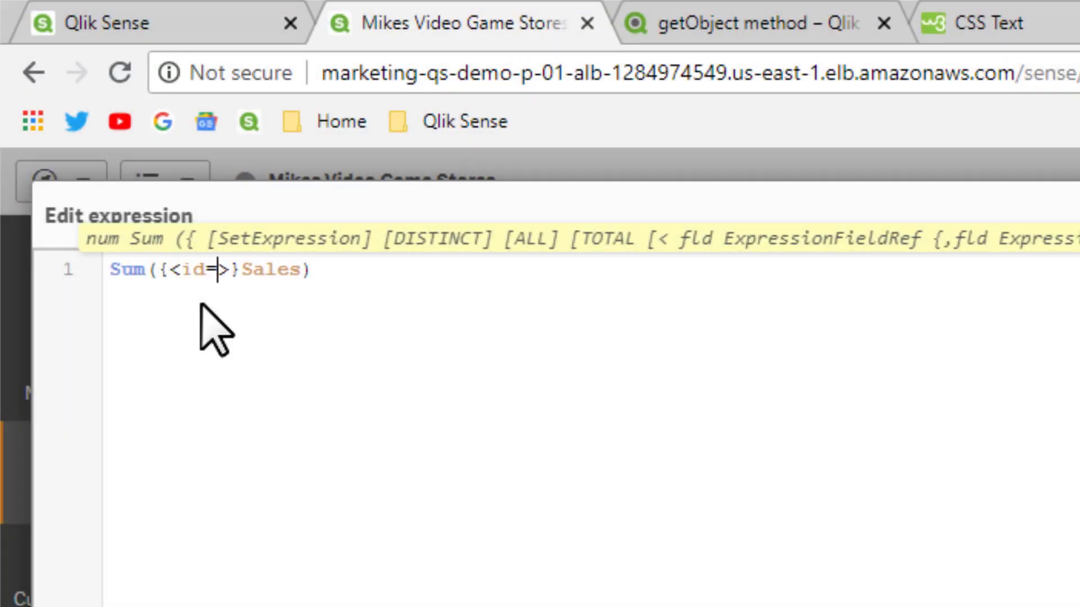
text({})
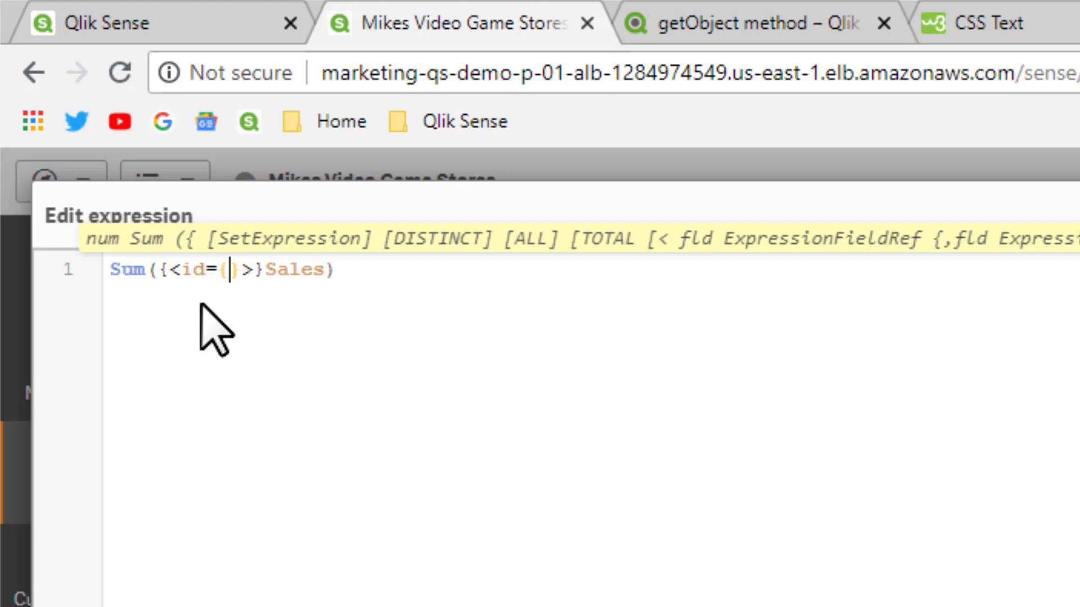
text(')
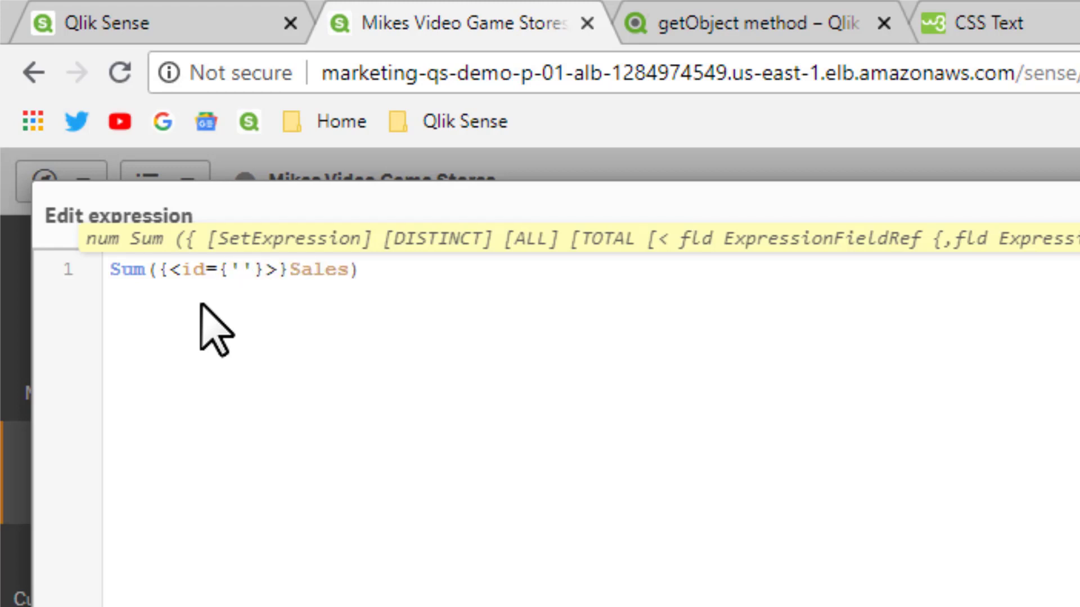
text($)
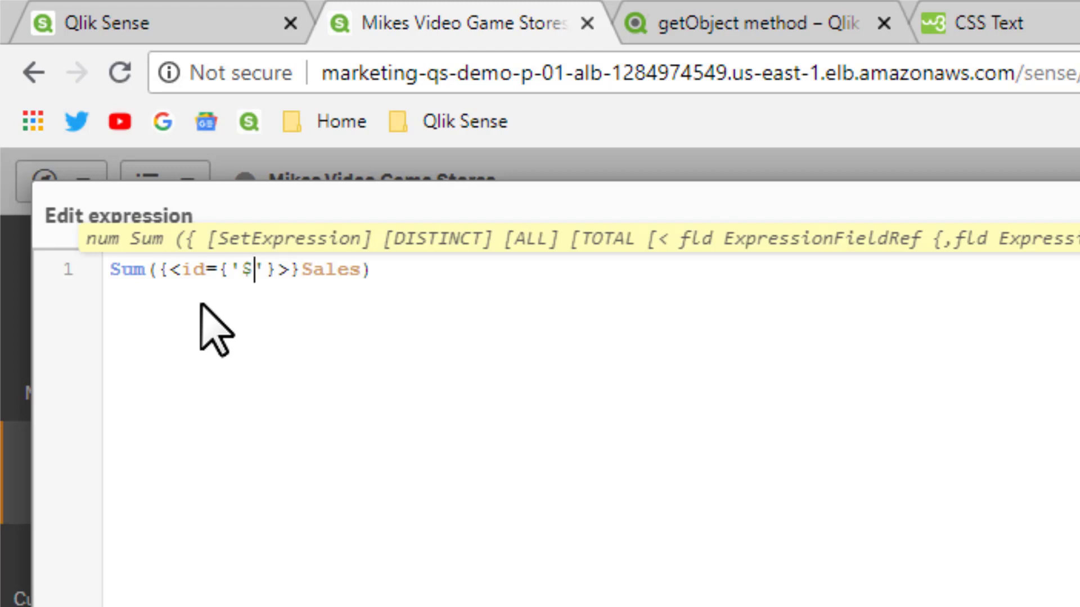
text((v)
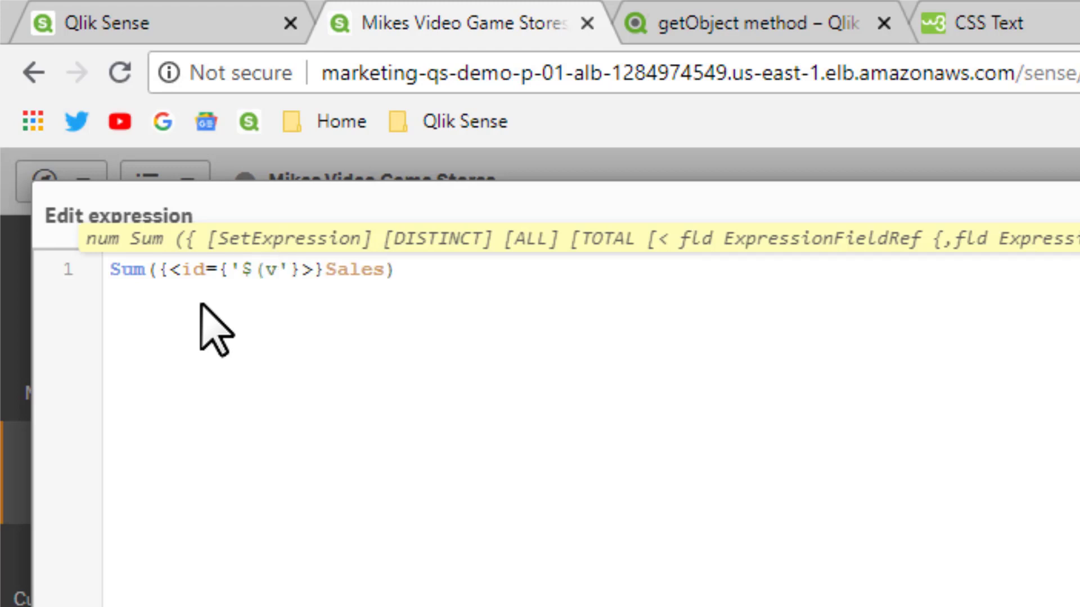
text(Id)
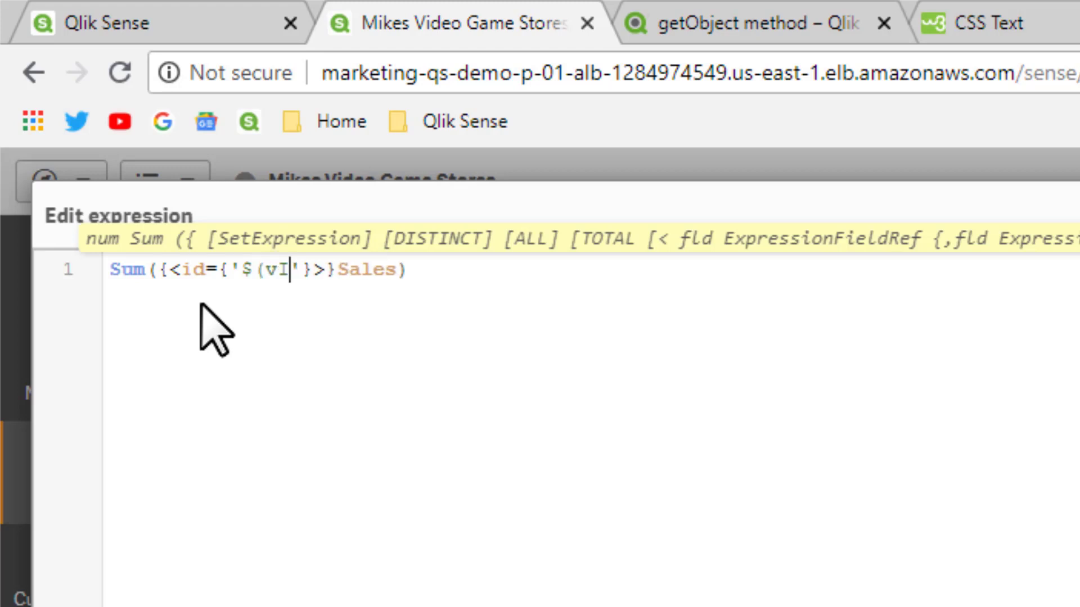
text())
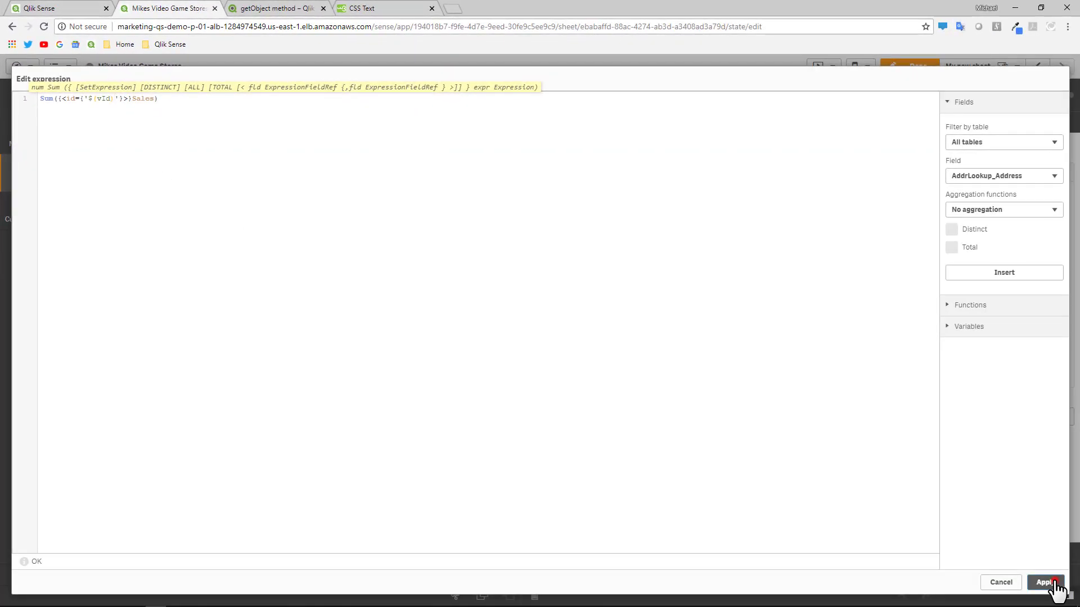
click(1048, 585)
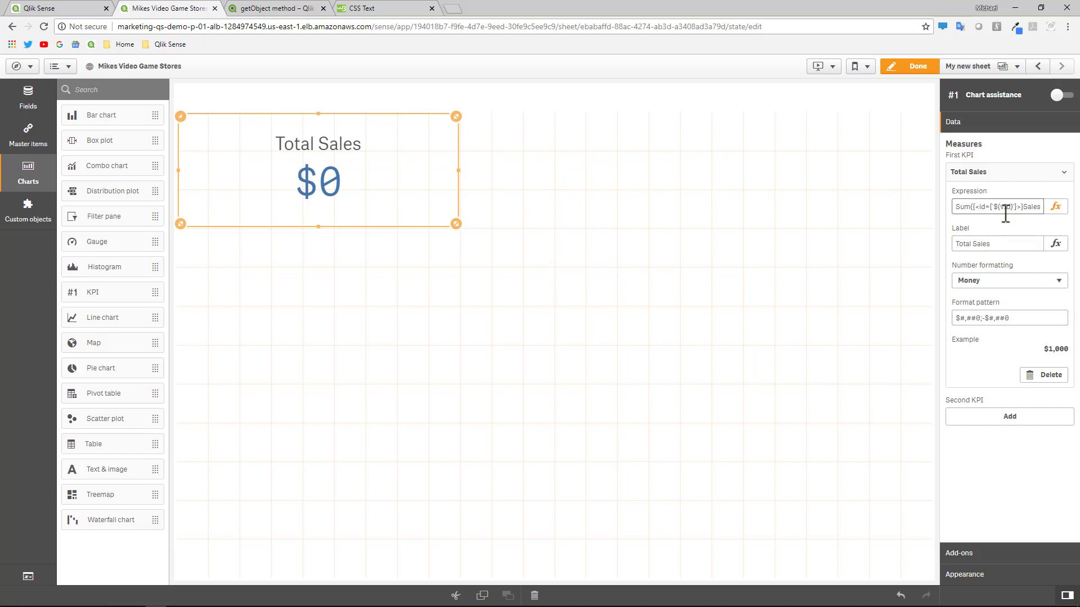
Step: Return to the store map sheet and review the diagram1 div and getObject script snippet in Notepad
click(1038, 66)
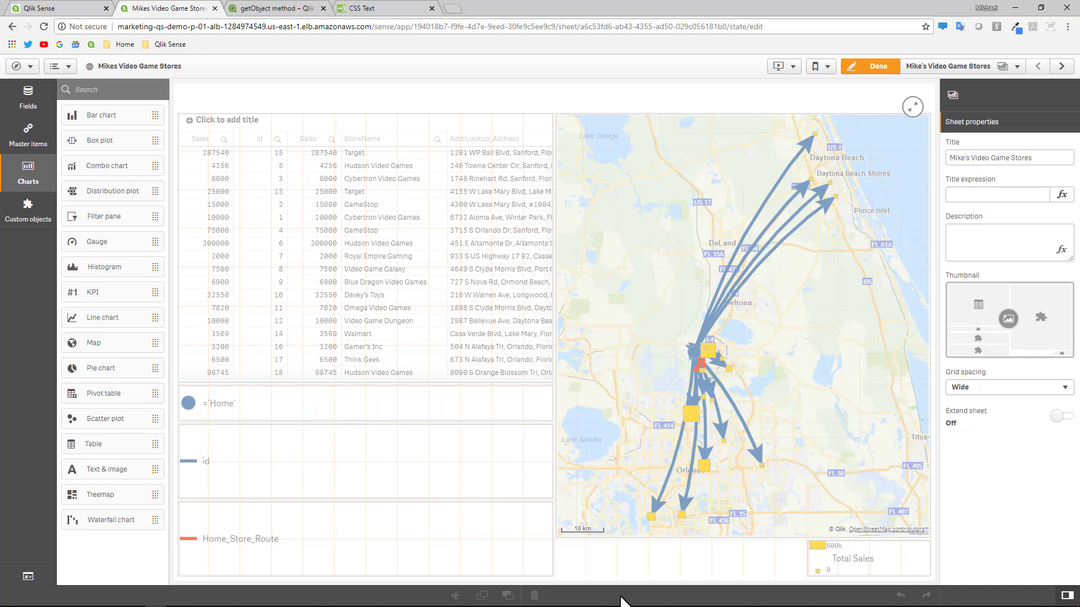
mouse_move(541, 586)
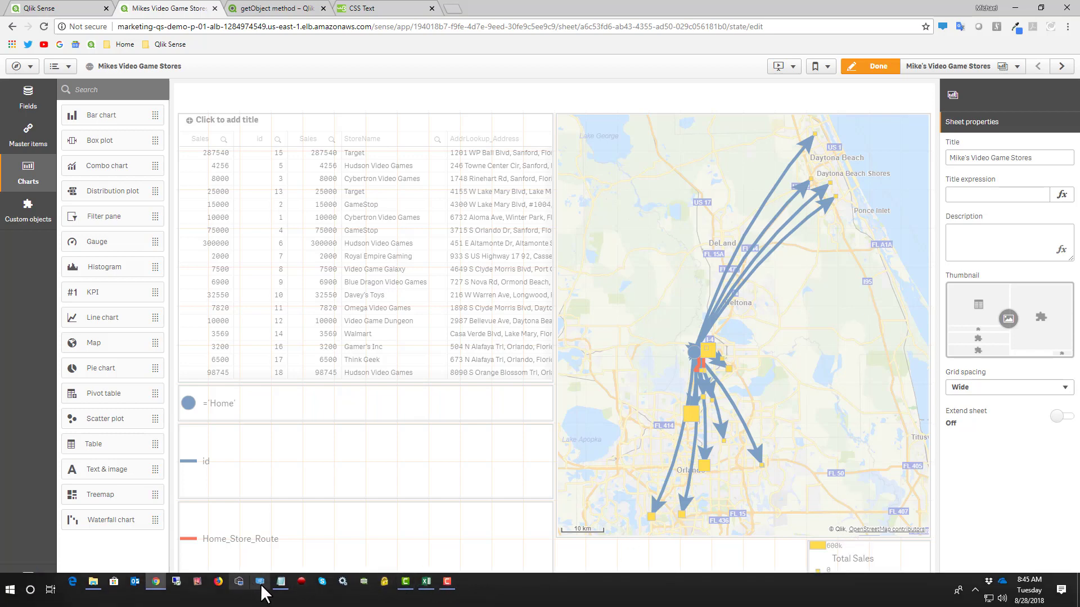
click(278, 581)
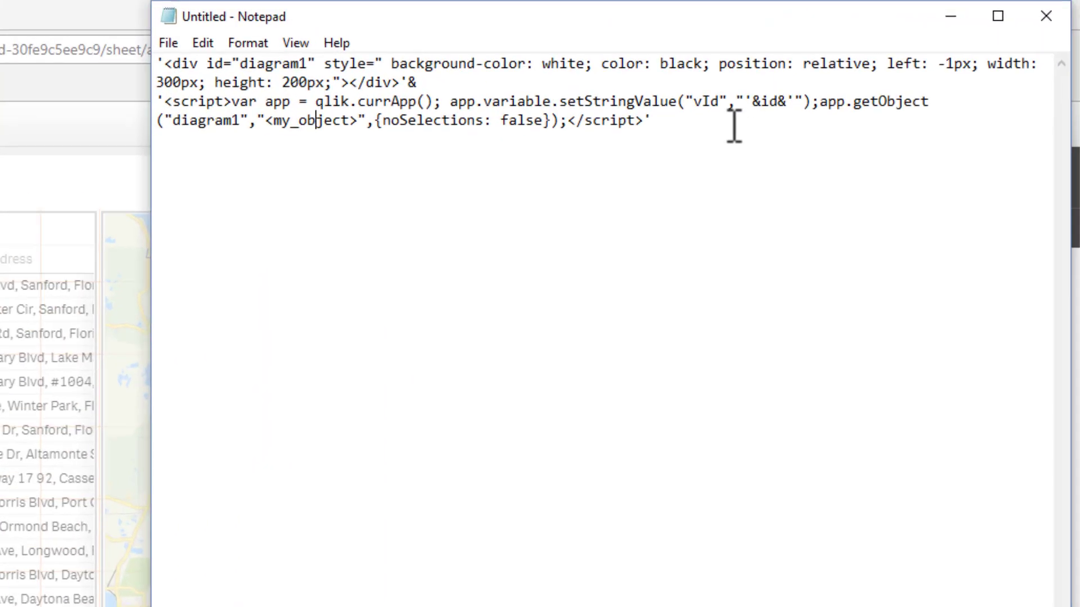
click(884, 67)
drag(667, 144, 32, 70)
click(222, 231)
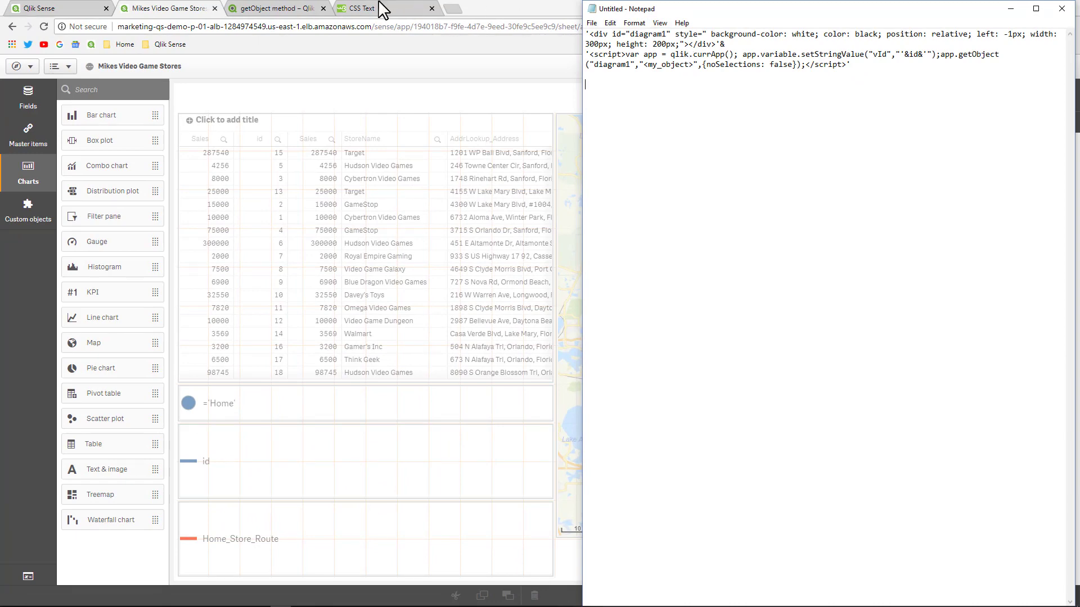
Step: Check the getObject method parameters in Qlik Help and mark the <my_object> placeholder in the Notepad snippet
click(272, 9)
scroll(478, 230, up, 6)
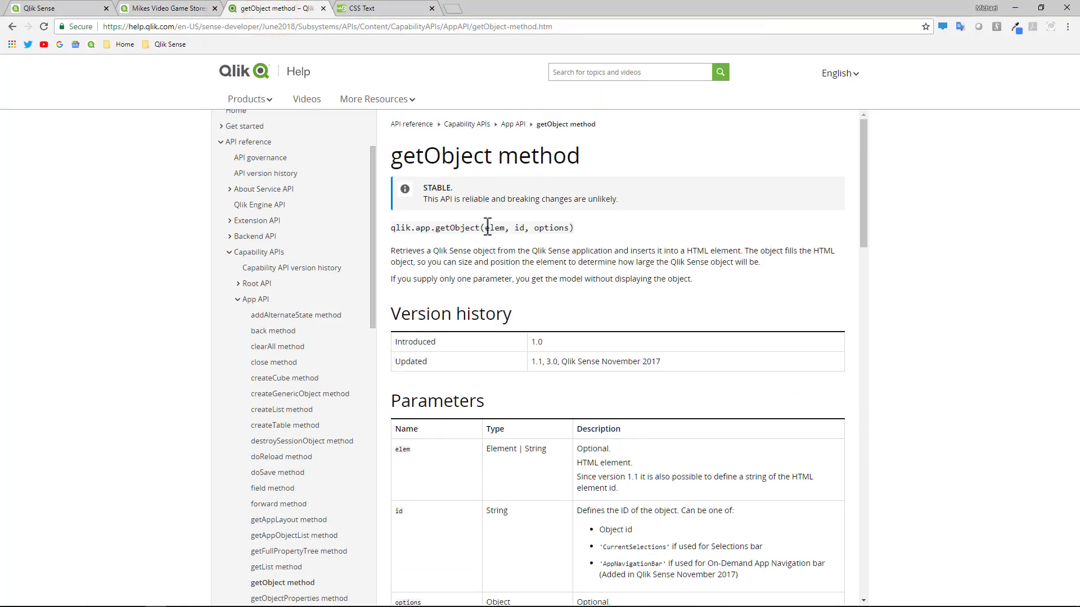
click(151, 9)
key(alt+Tab)
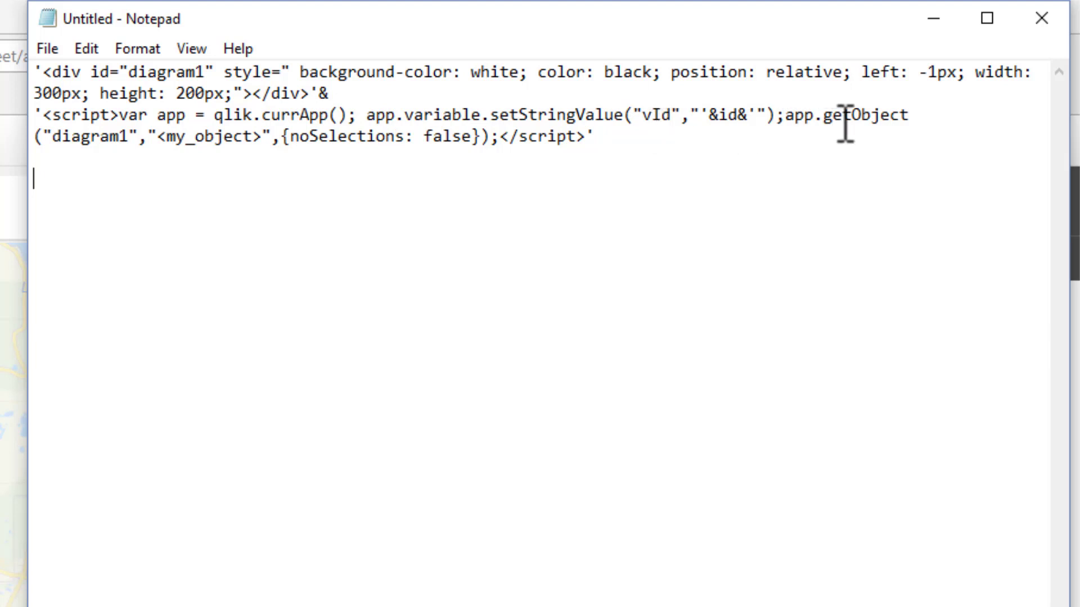
drag(157, 136, 263, 140)
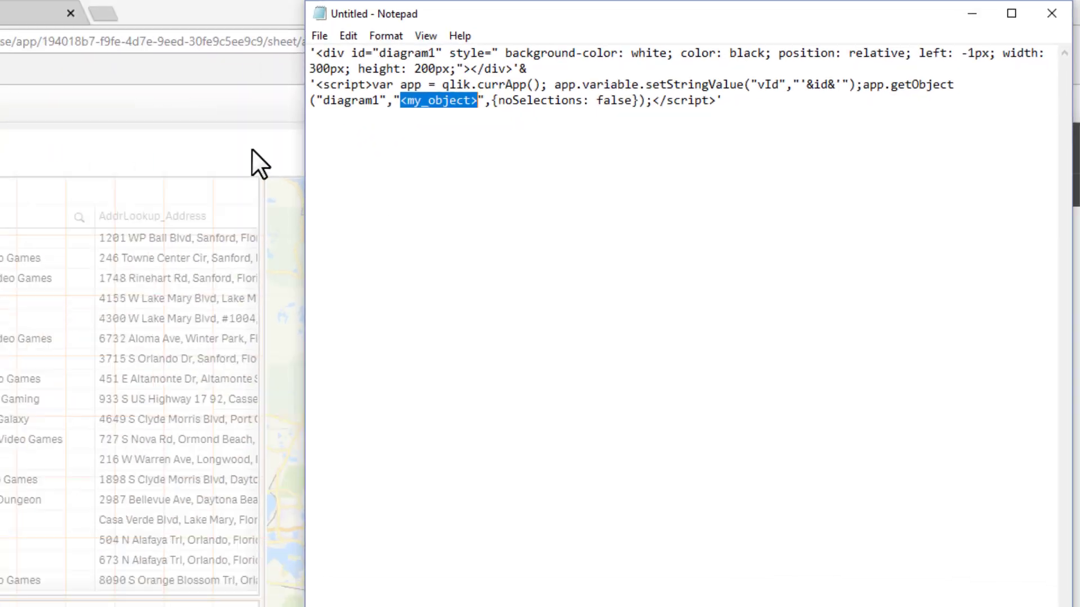
click(251, 149)
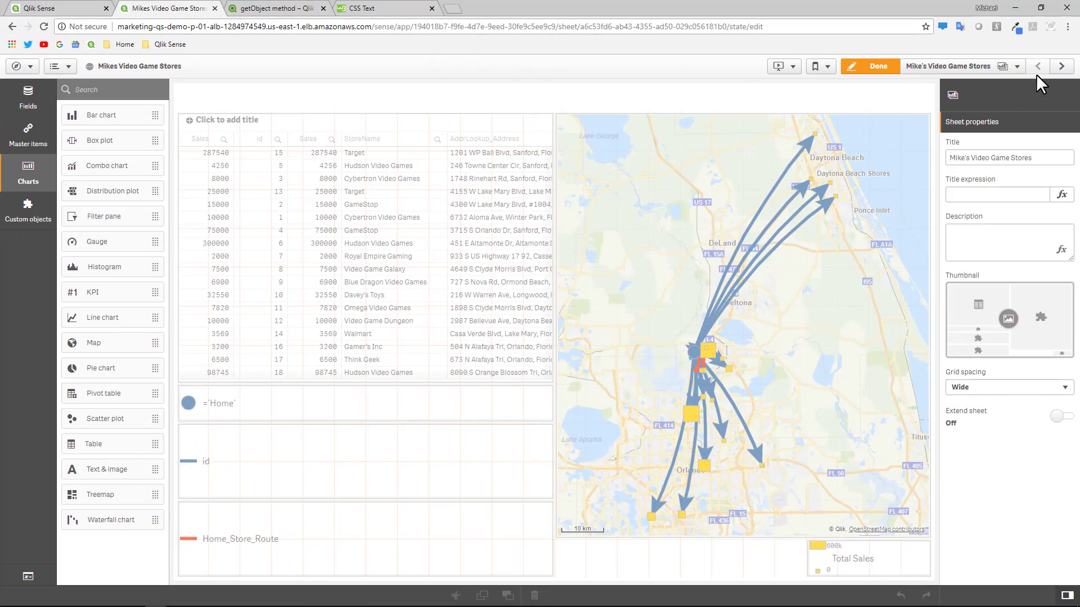
Step: Open Dev Hub's Single configurator and load the Mikes Video Game Stores app
click(37, 9)
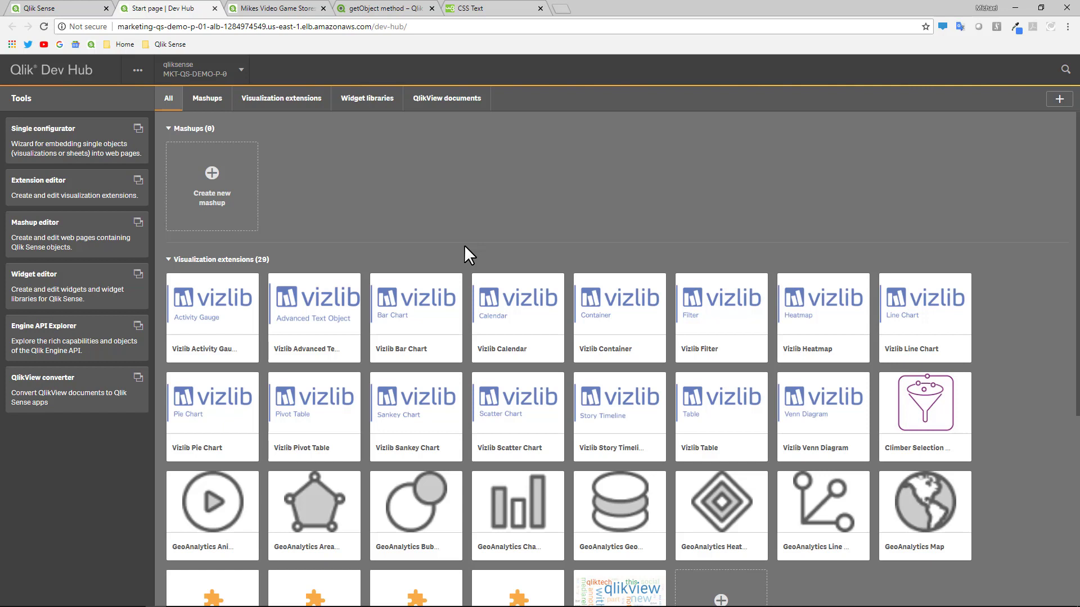
click(83, 130)
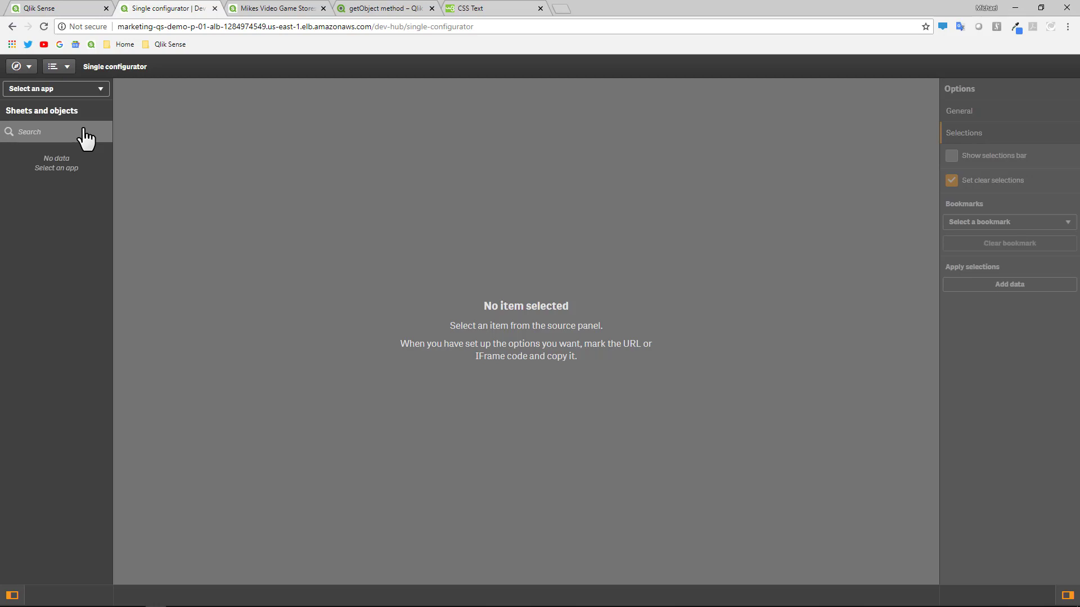
click(68, 89)
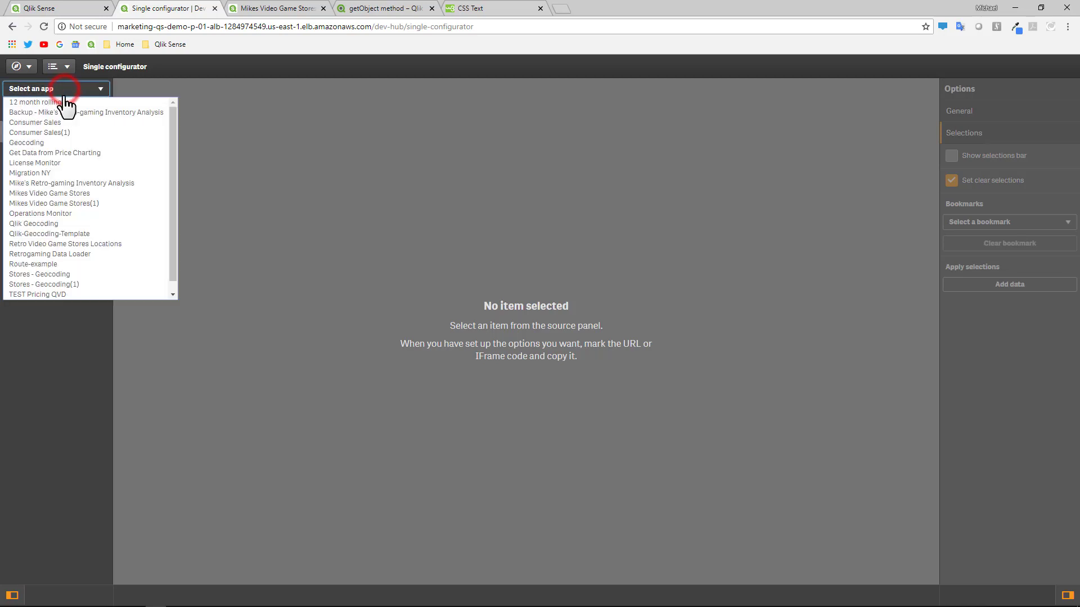
click(86, 192)
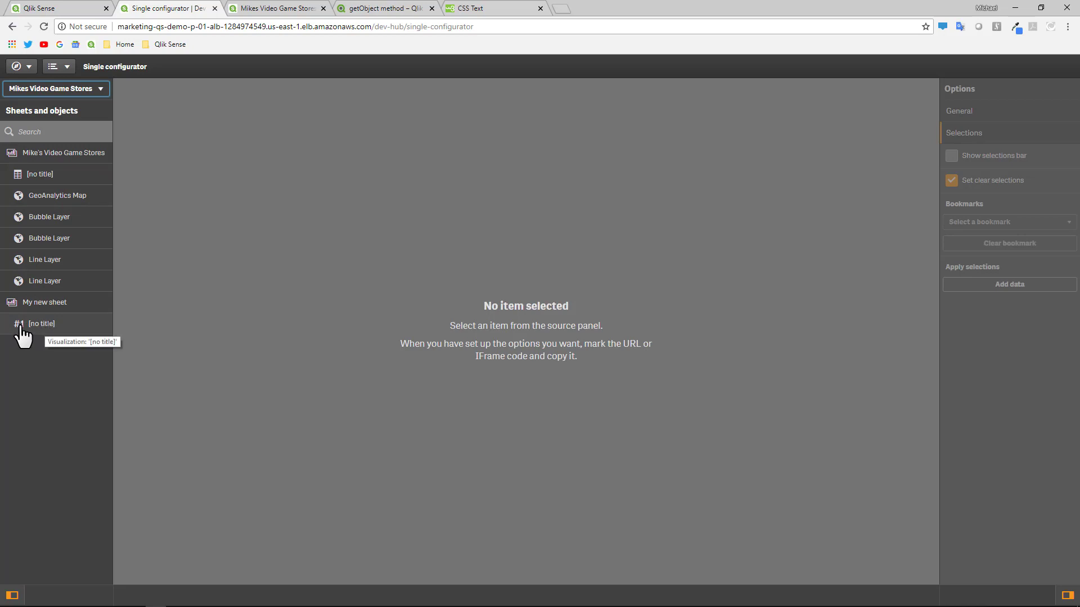
Step: Pick the Total Sales KPI and select its object ID VFJyPB in the embed URL
click(24, 332)
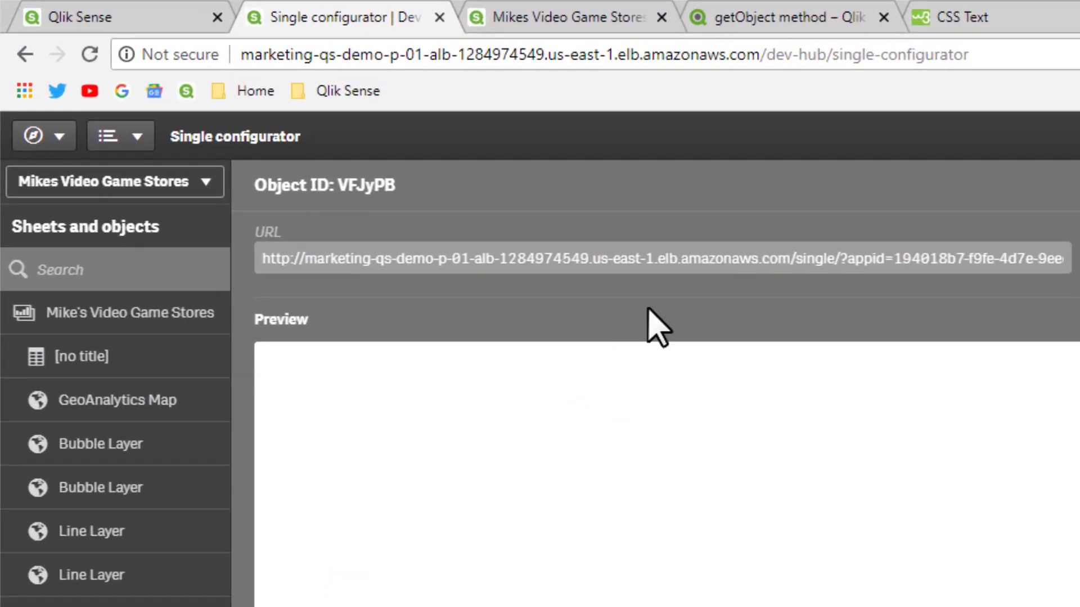
click(632, 270)
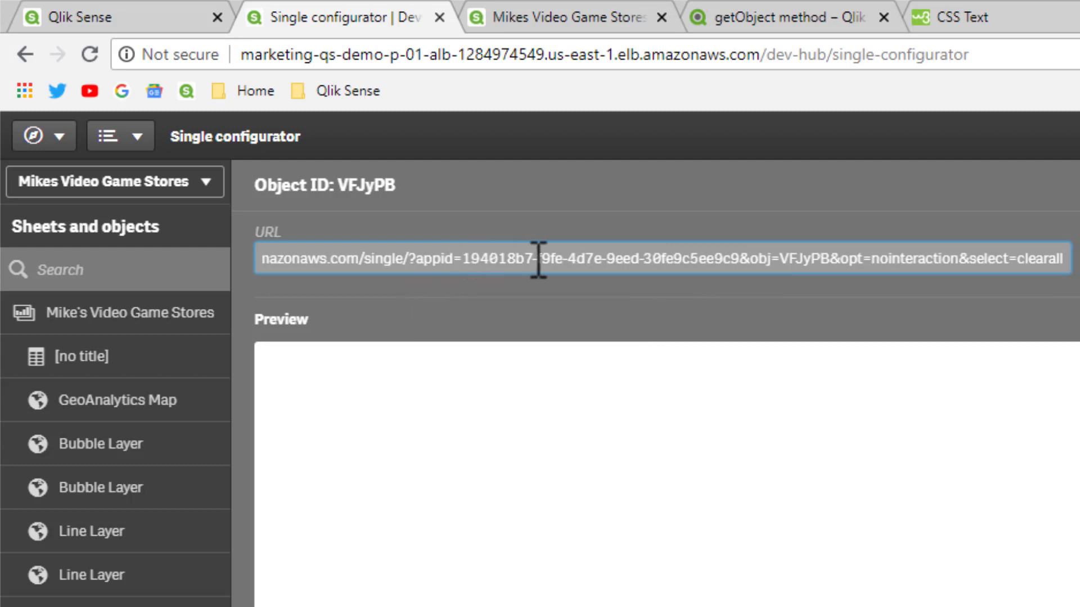
double_click(781, 258)
click(779, 258)
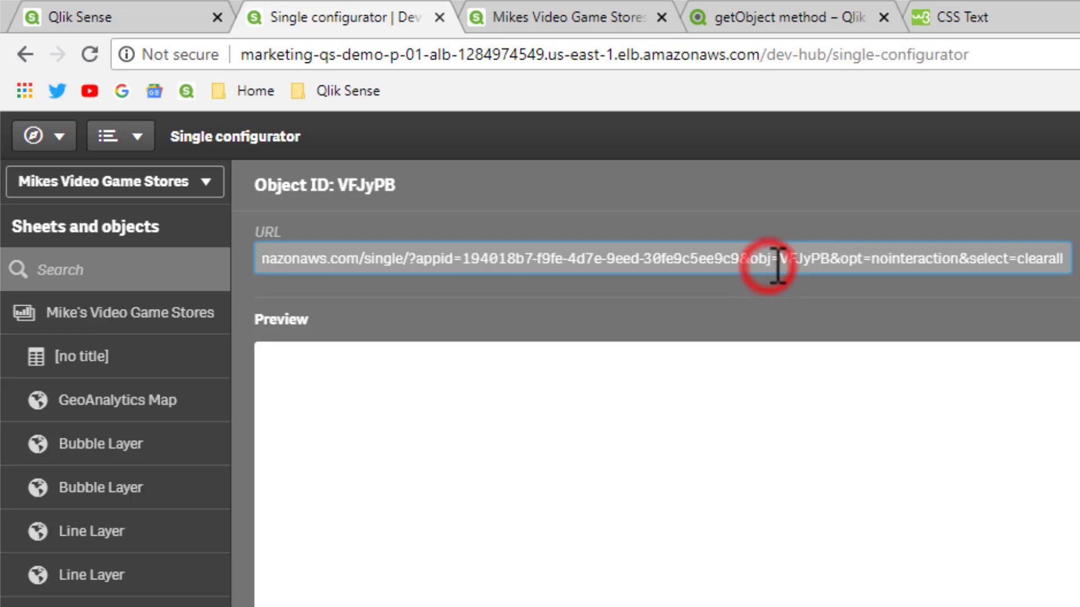
drag(779, 258, 834, 260)
key(ctrl+c)
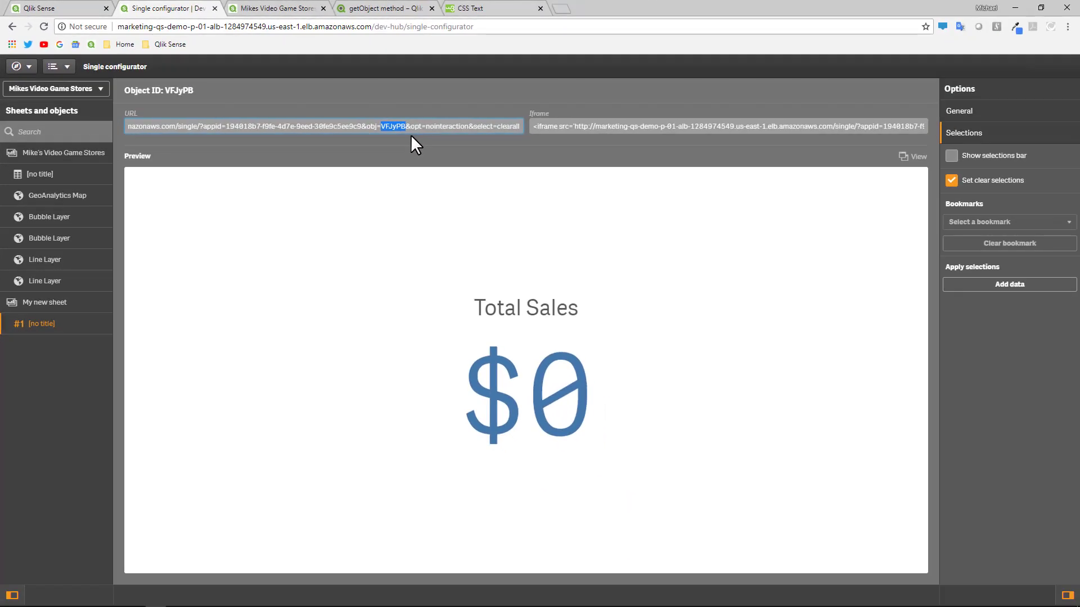
Step: Paste object ID VFJyPB over <my_object> in the Notepad snippet and select the whole script
click(254, 9)
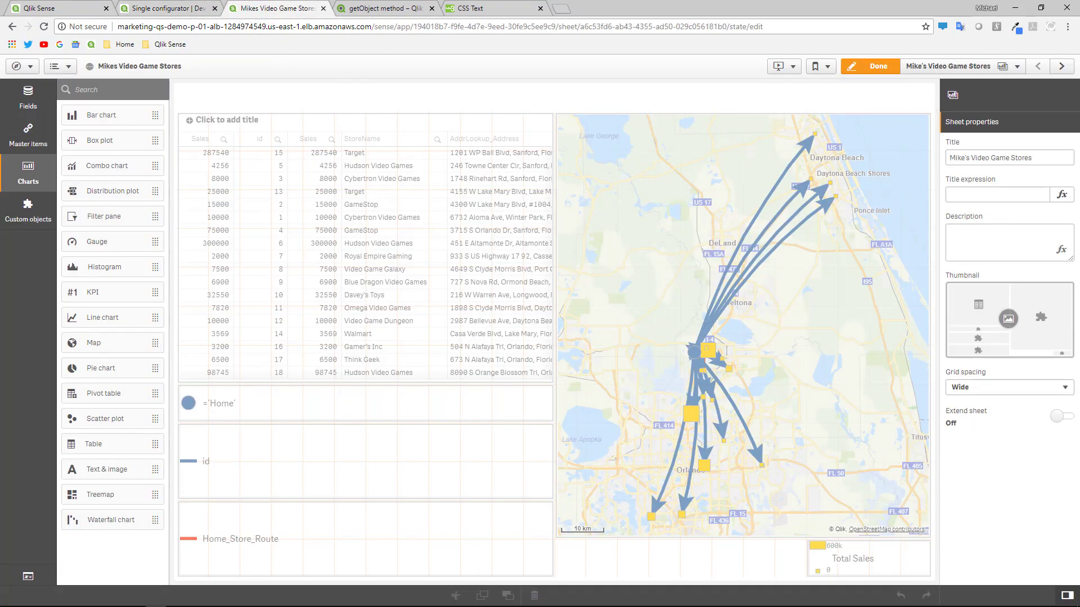
click(281, 598)
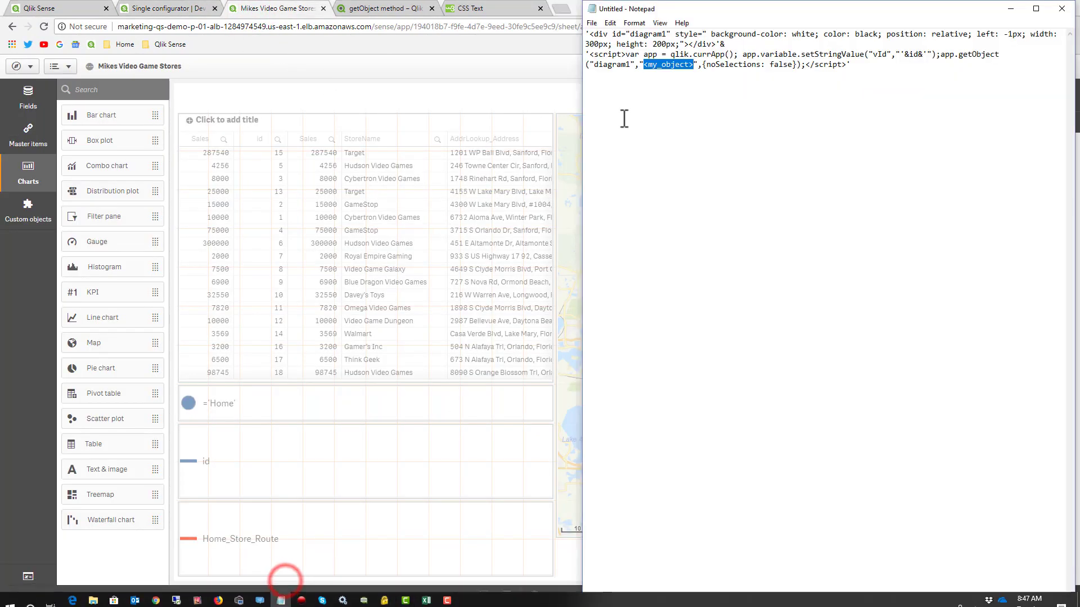
key(ctrl+v)
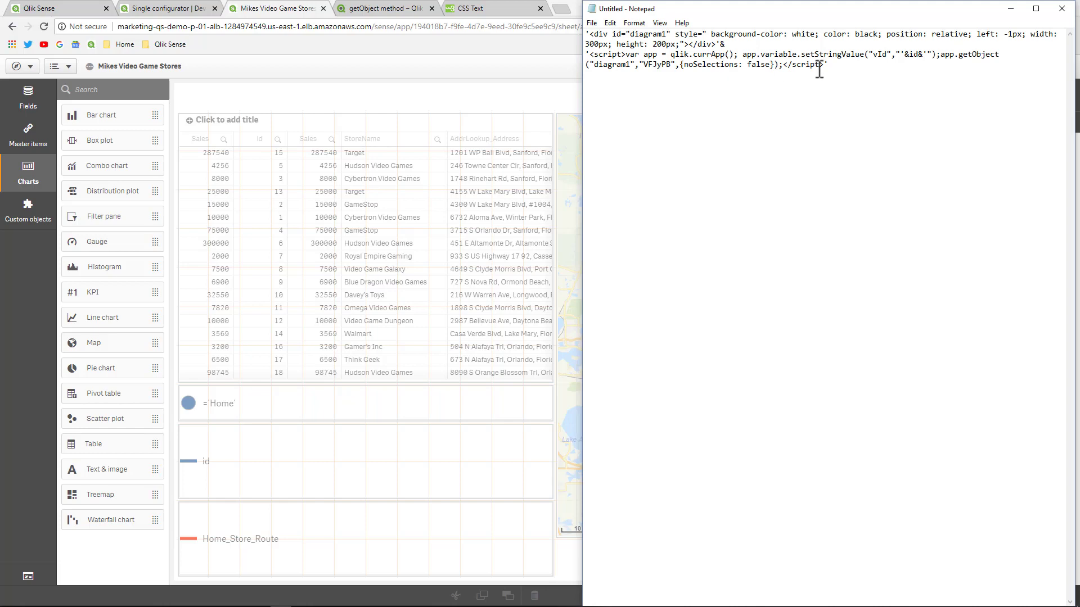
key(ctrl+a)
key(ctrl+c)
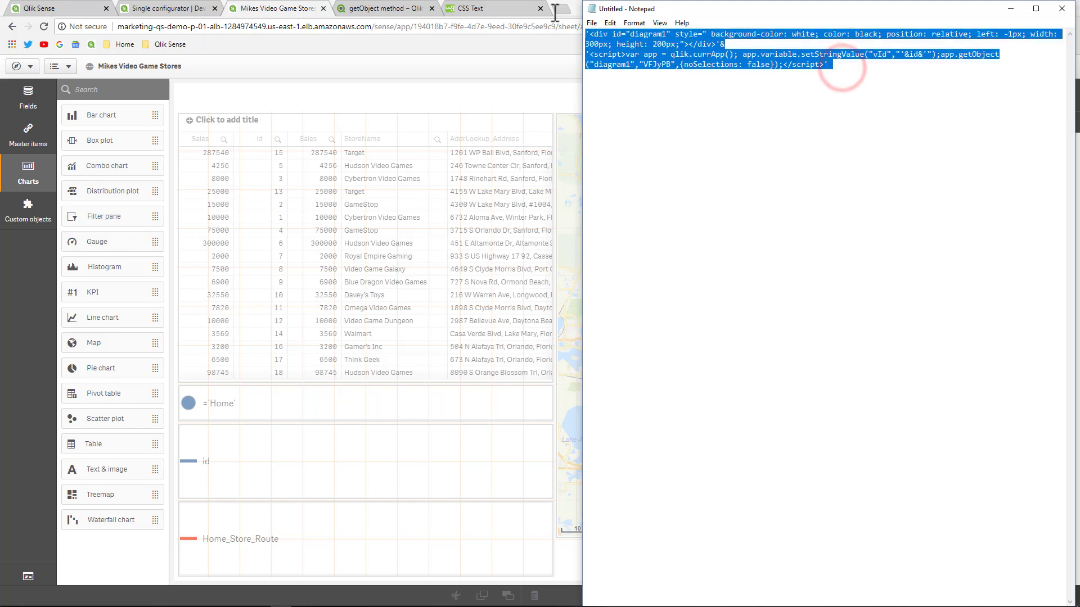
click(550, 80)
Step: Set the bubble layer's info bubble to a Custom expression with the pasted getObject snippet, adding a space before &
click(833, 551)
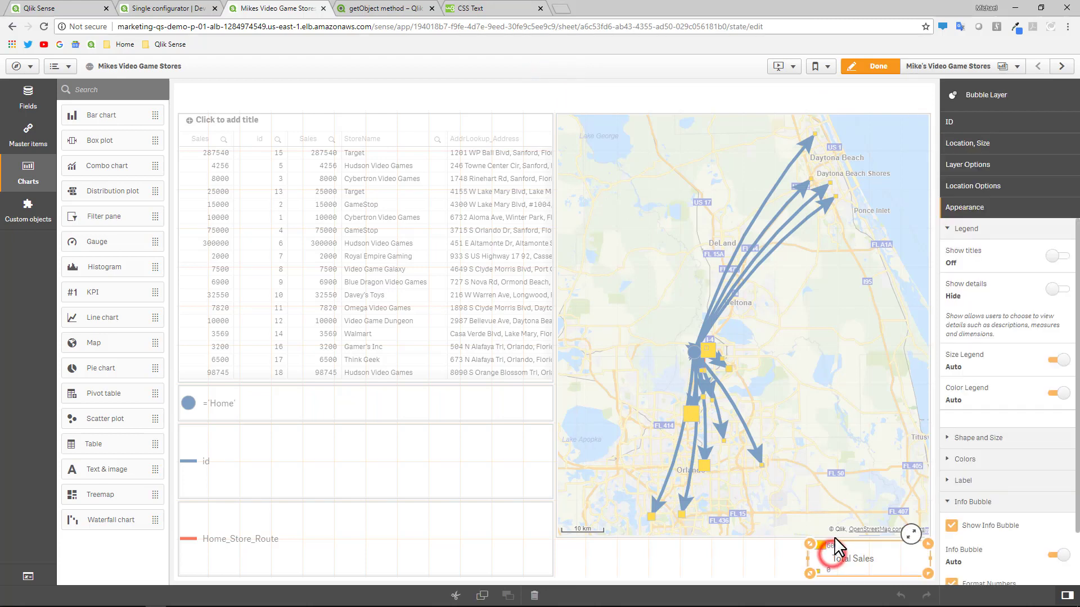
scroll(1046, 529, down, 1)
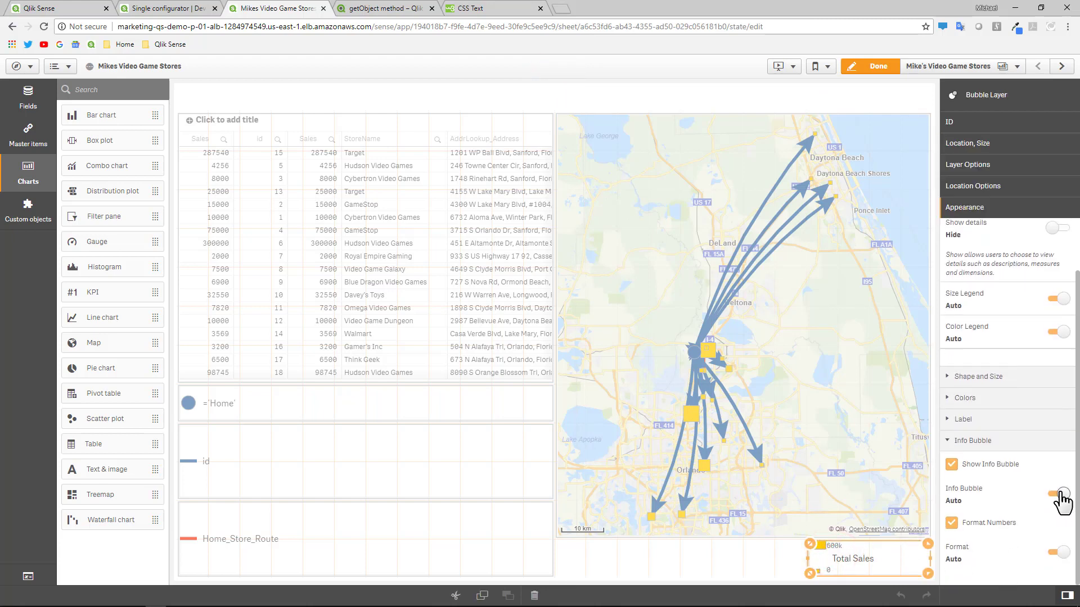
click(1061, 495)
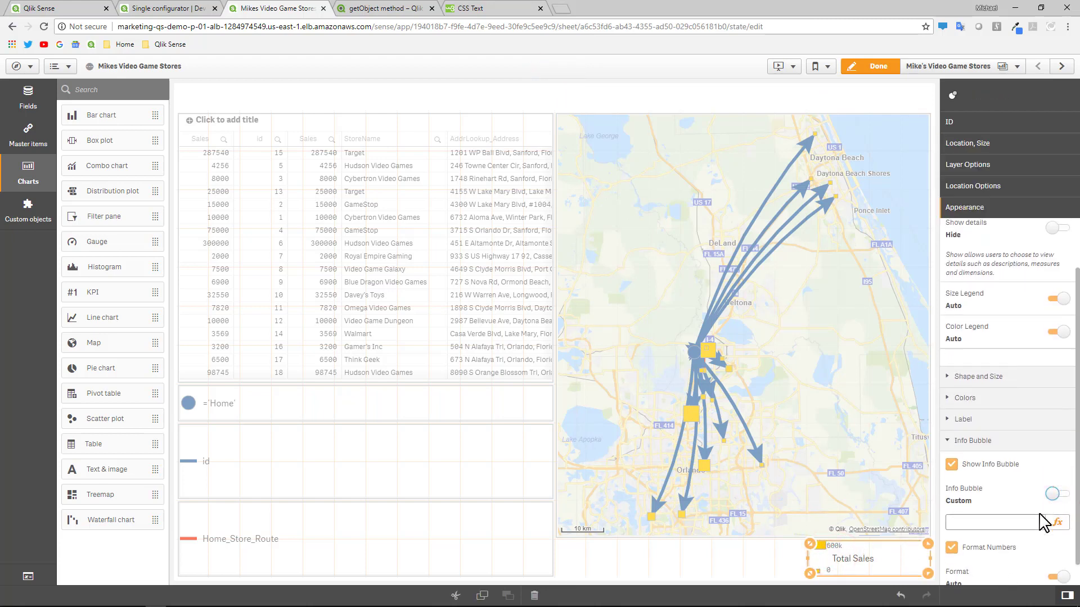
click(1057, 521)
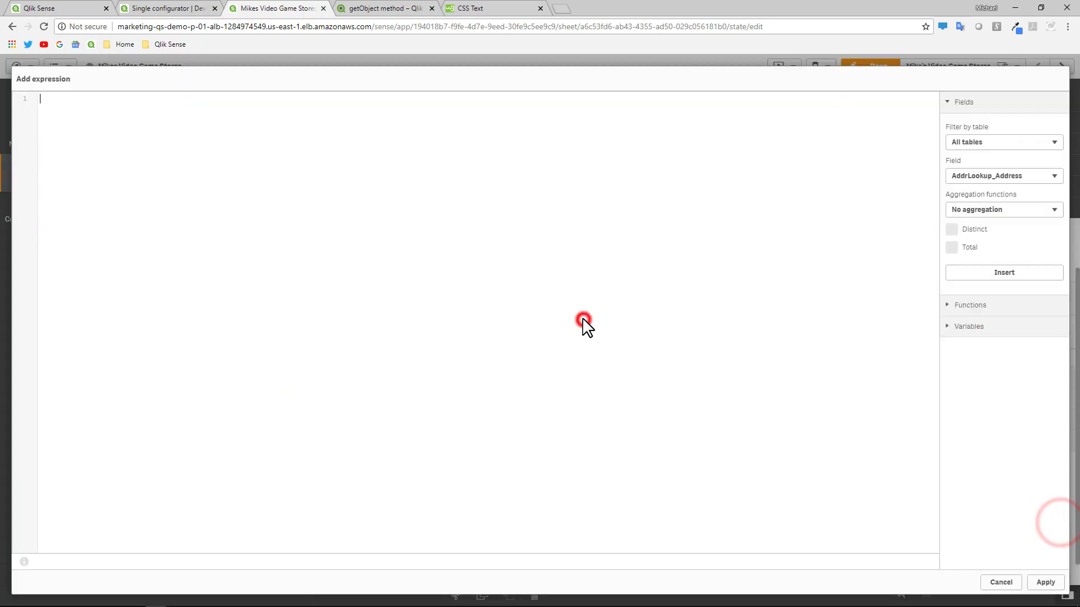
key(ctrl+v)
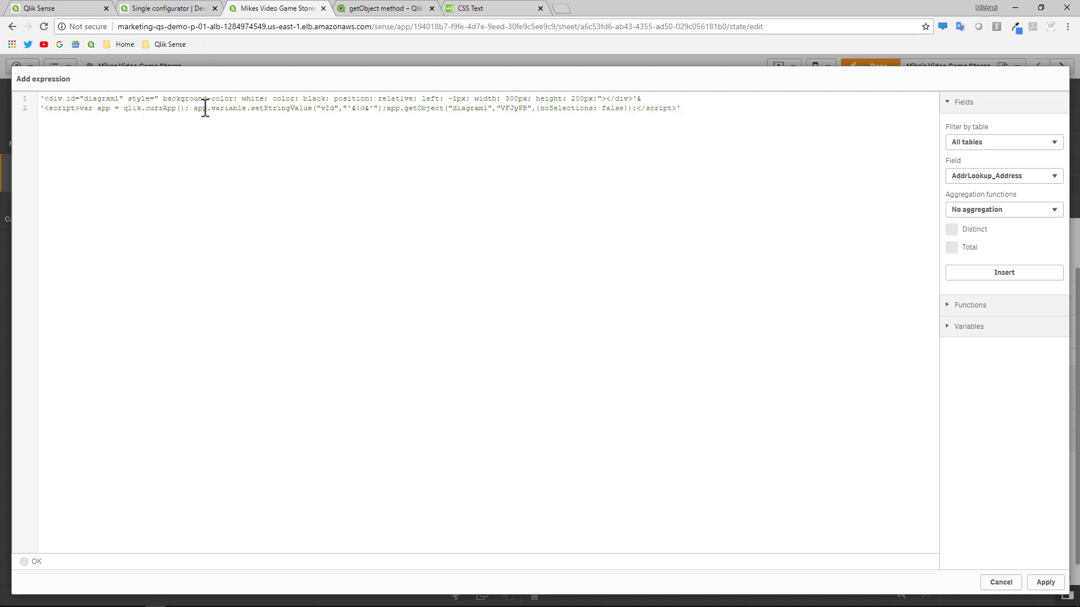
click(638, 99)
Step: Apply the custom info bubble, finish editing, and hover stores to see Total Sales such as $600,000
click(1047, 582)
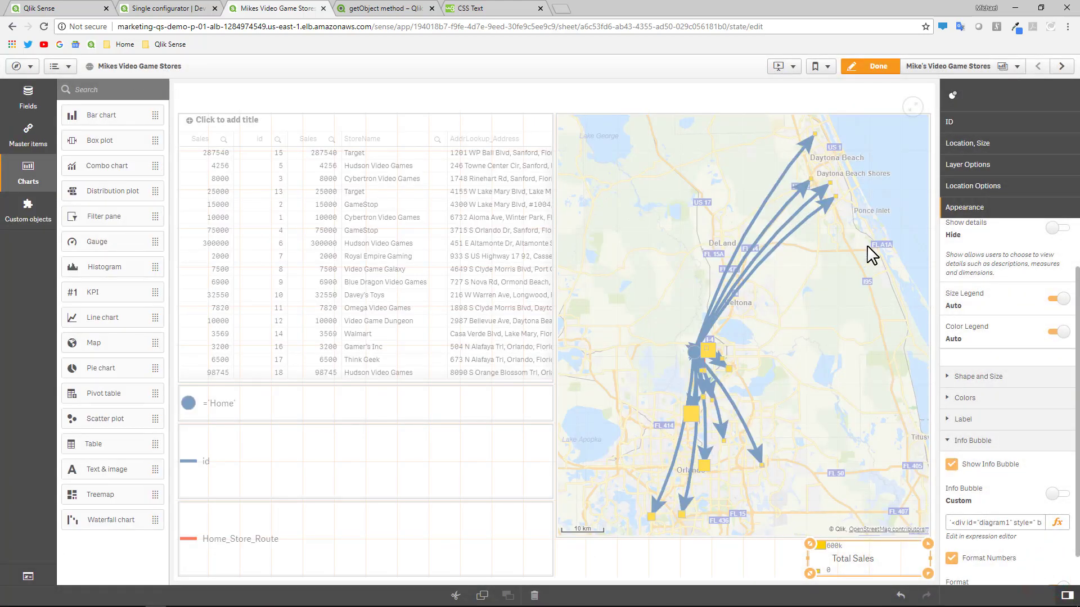
mouse_move(700, 463)
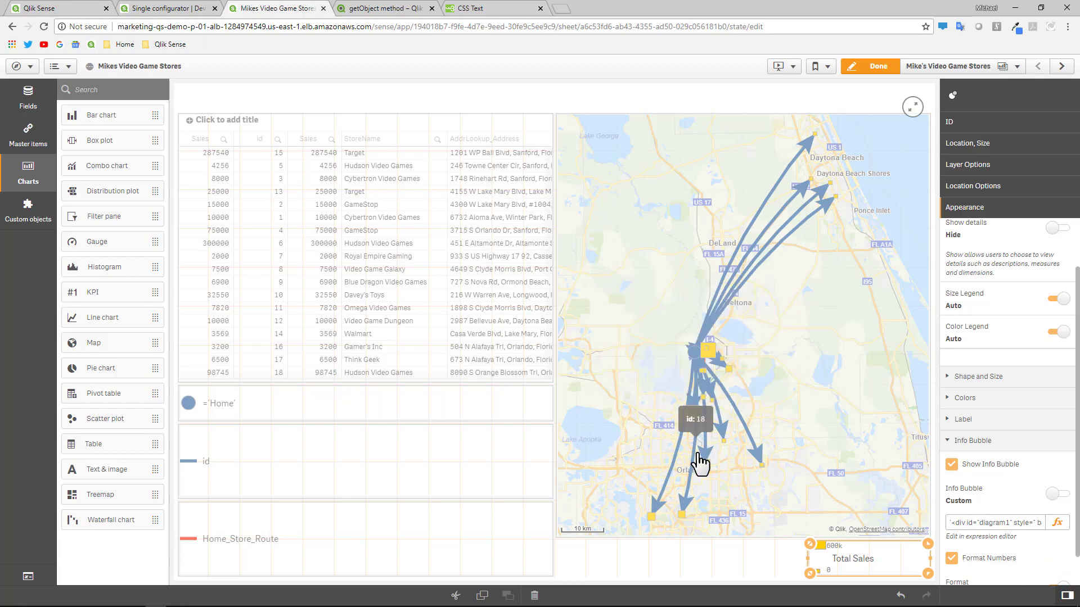
mouse_move(685, 509)
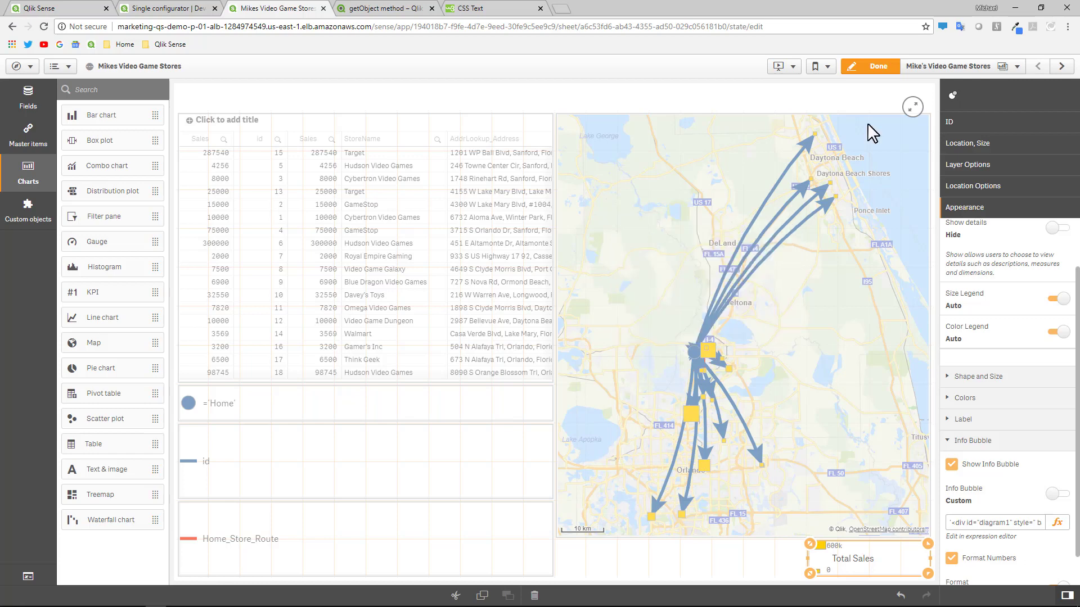
click(873, 67)
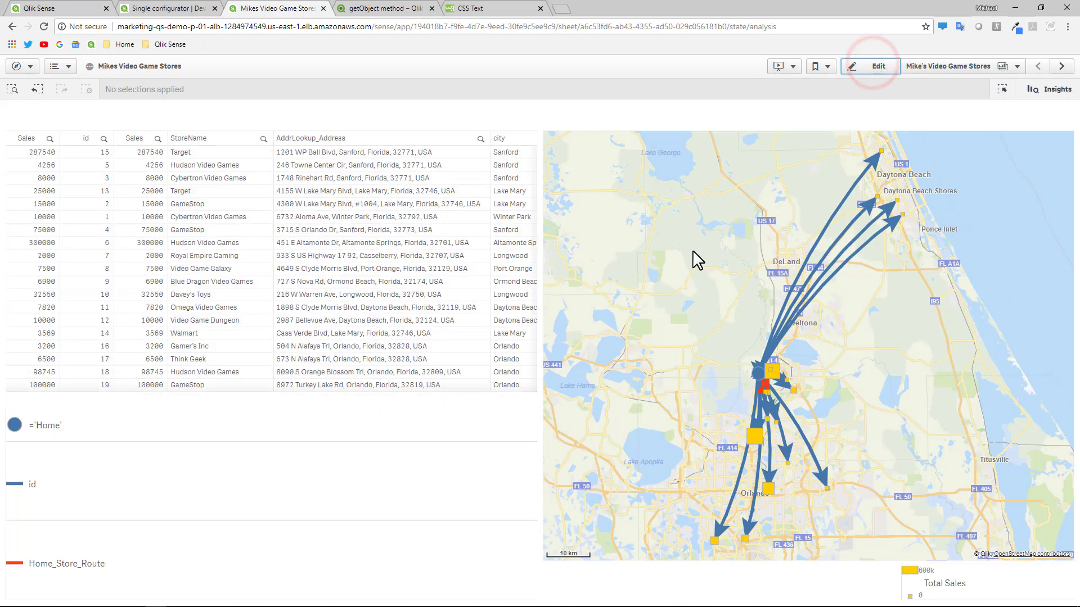
scroll(864, 458, up, 3)
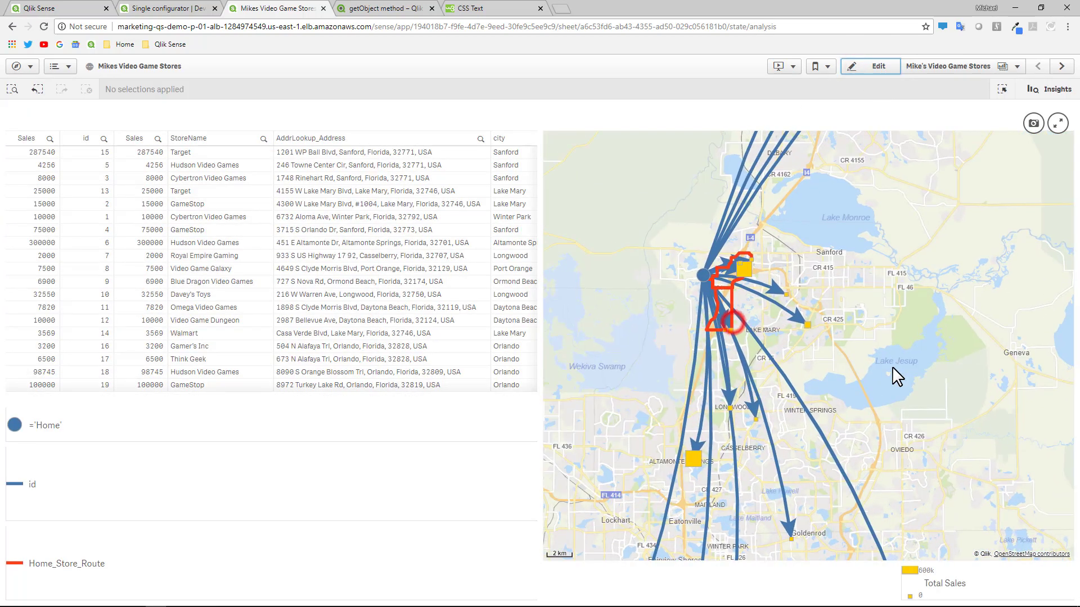
mouse_move(716, 472)
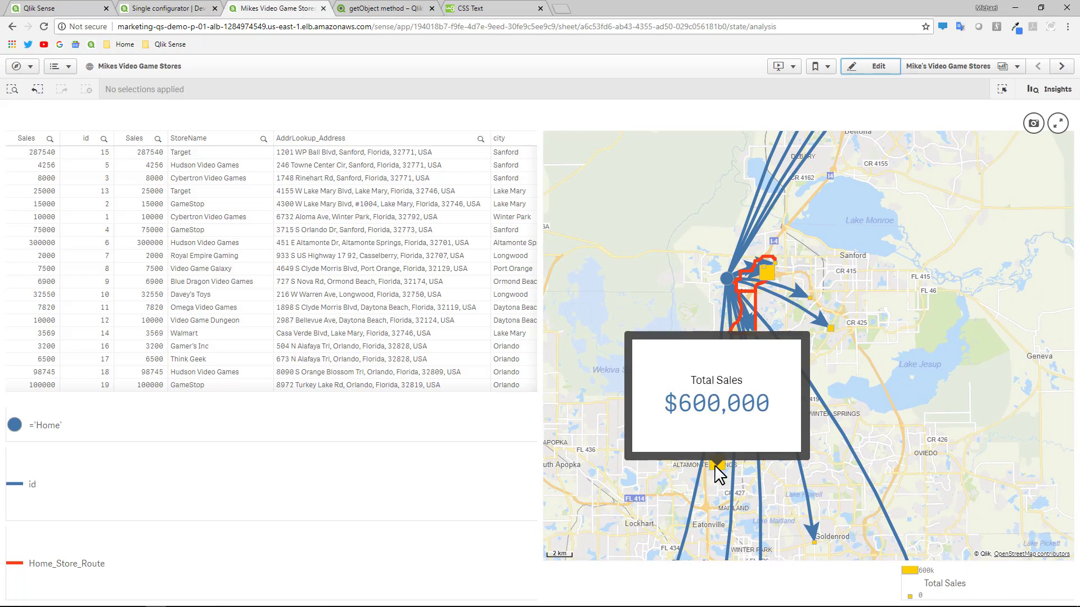
scroll(833, 309, down, 3)
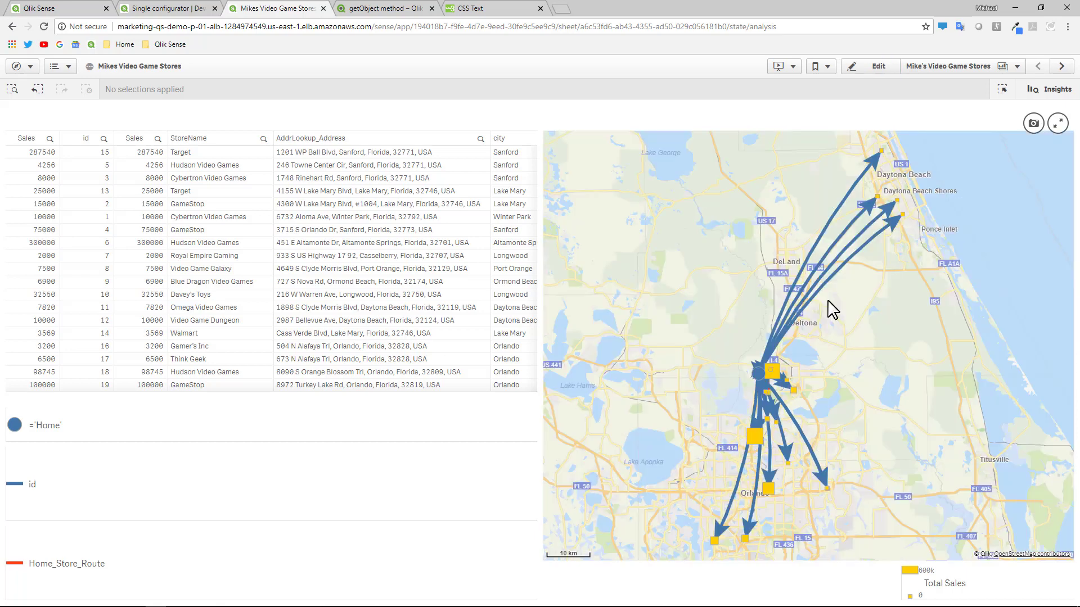